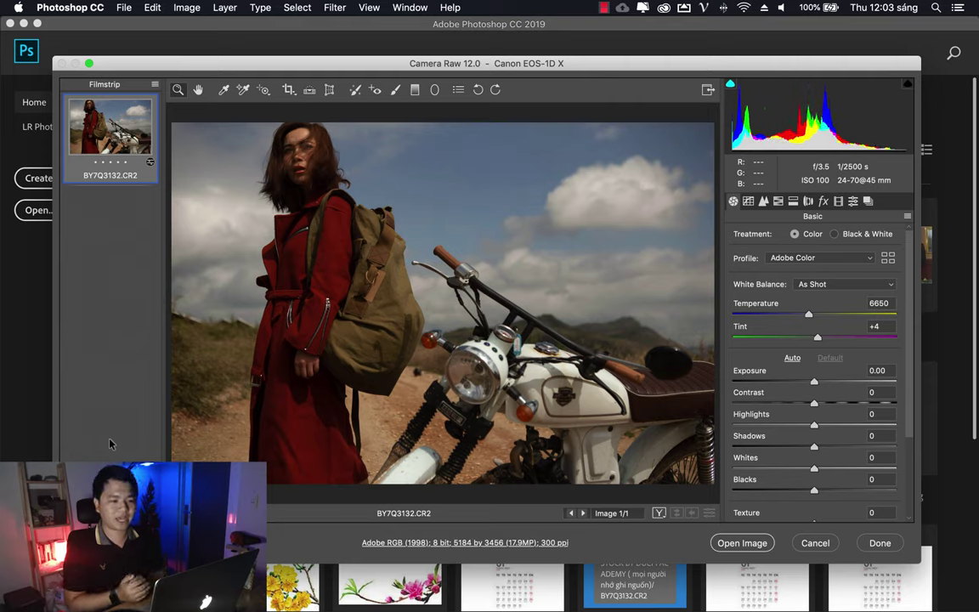
Cancel out of Camera Raw to the Home screen and open the Photoshop CC Preferences menu.
left_click(876, 542)
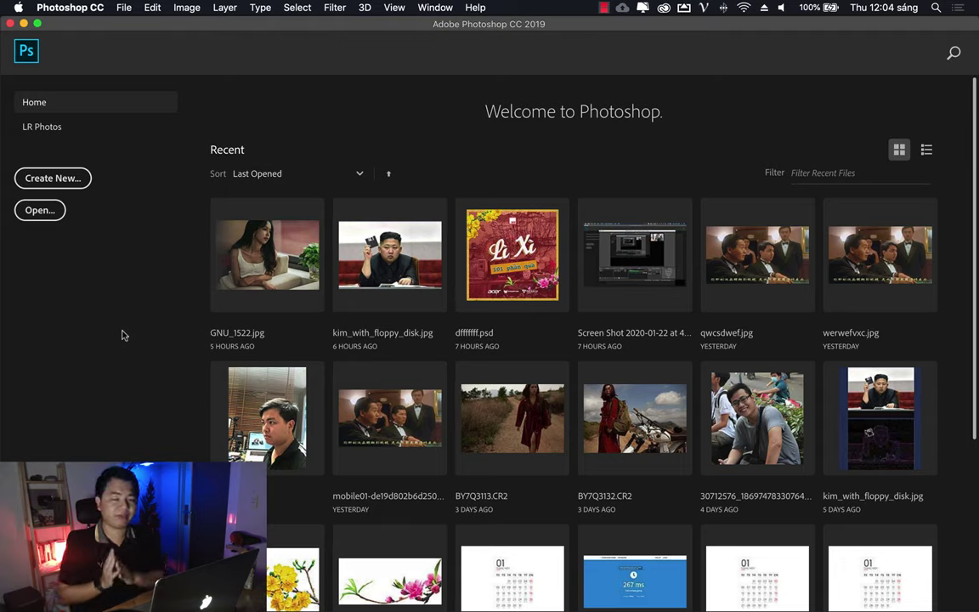
left_click(152, 8)
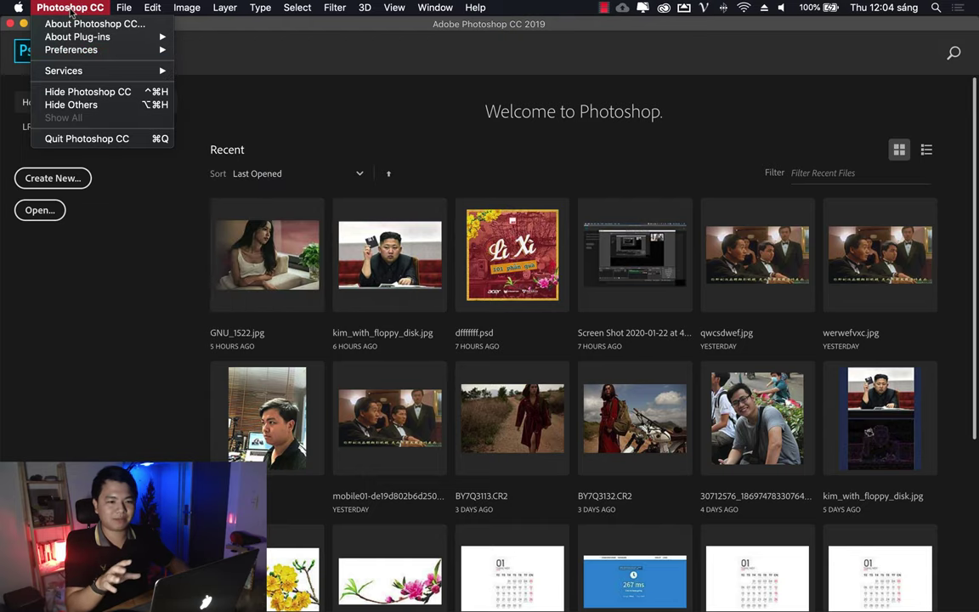
mouse_move(71, 50)
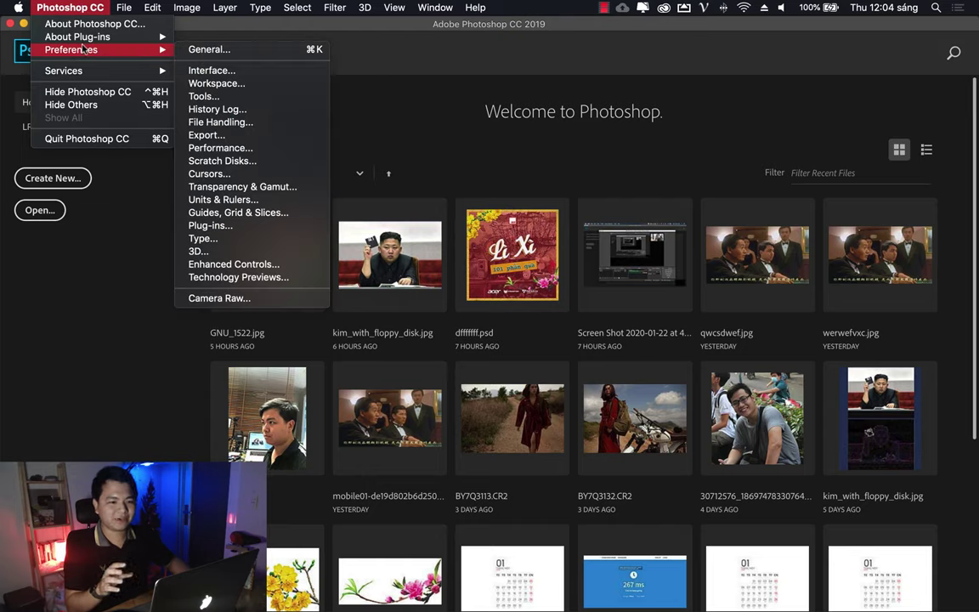
Under Camera Raw File Handling, set JPEG/HEIC to 'Automatically open all supported JPEGs and HEICs'.
left_click(219, 299)
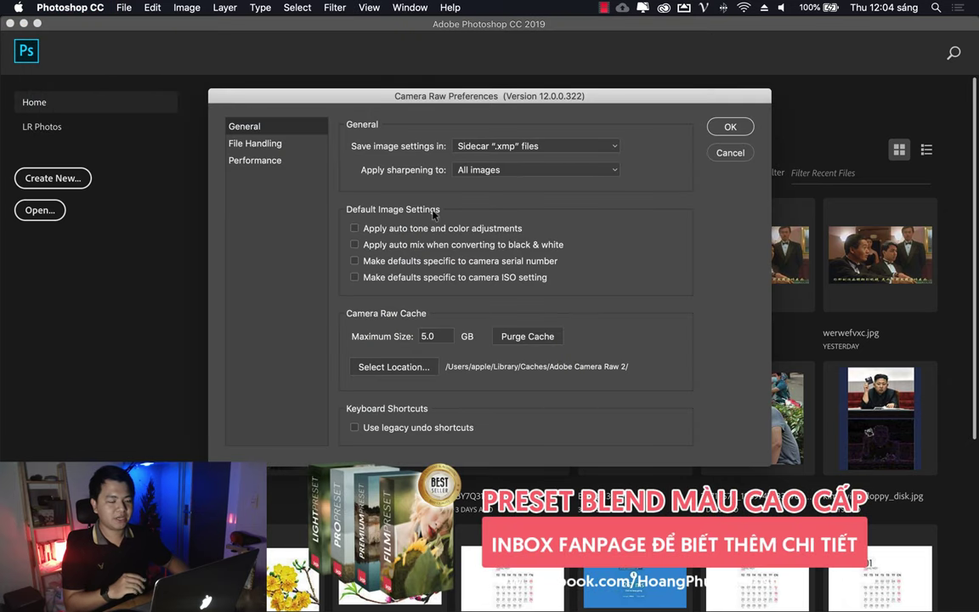
left_click(275, 148)
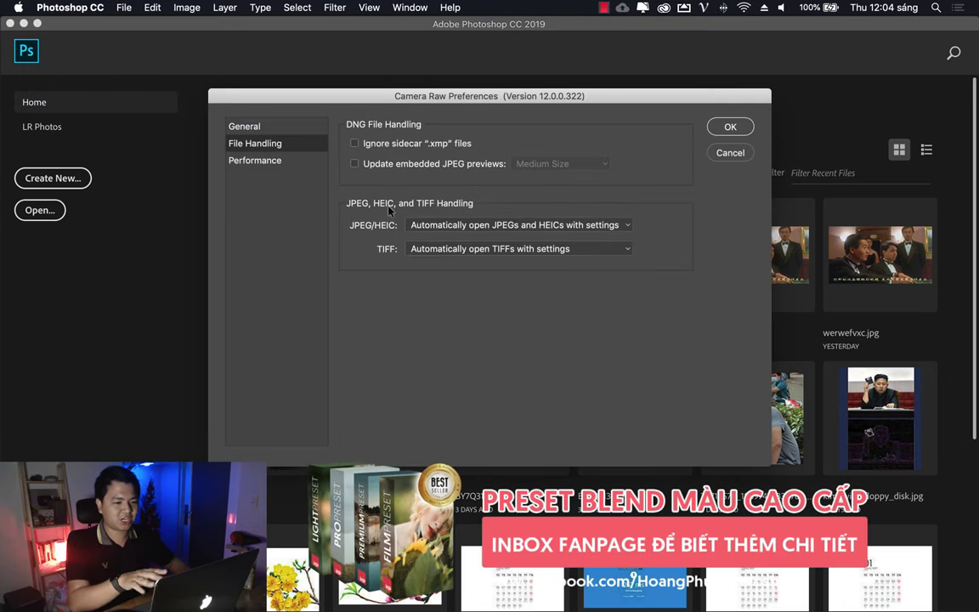
left_click(431, 228)
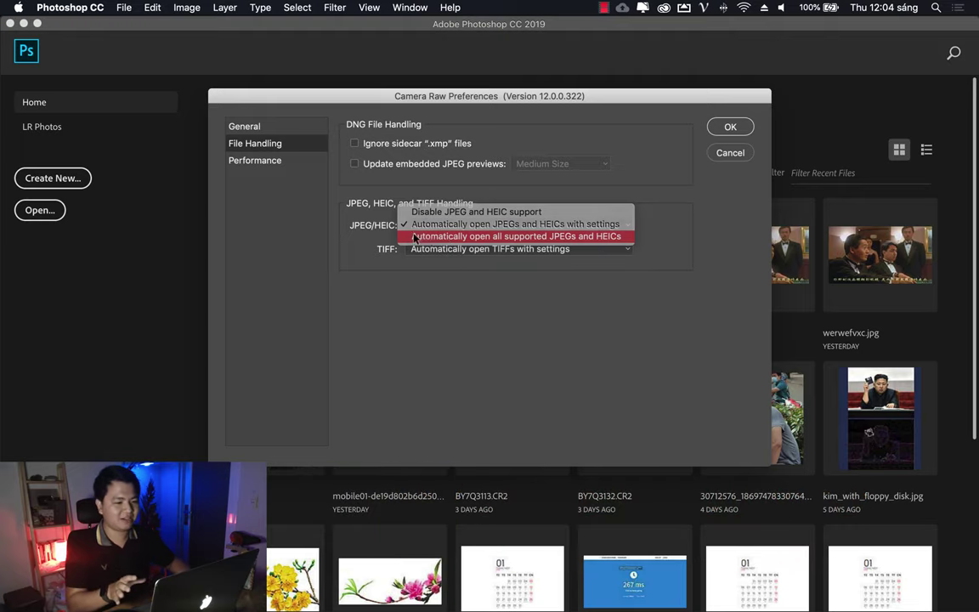
left_click(415, 237)
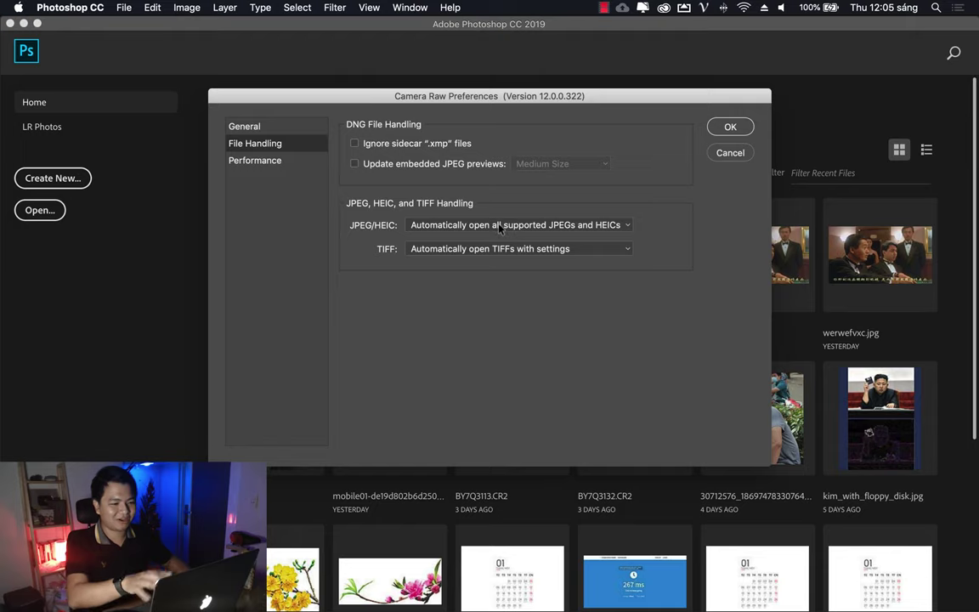
left_click(731, 153)
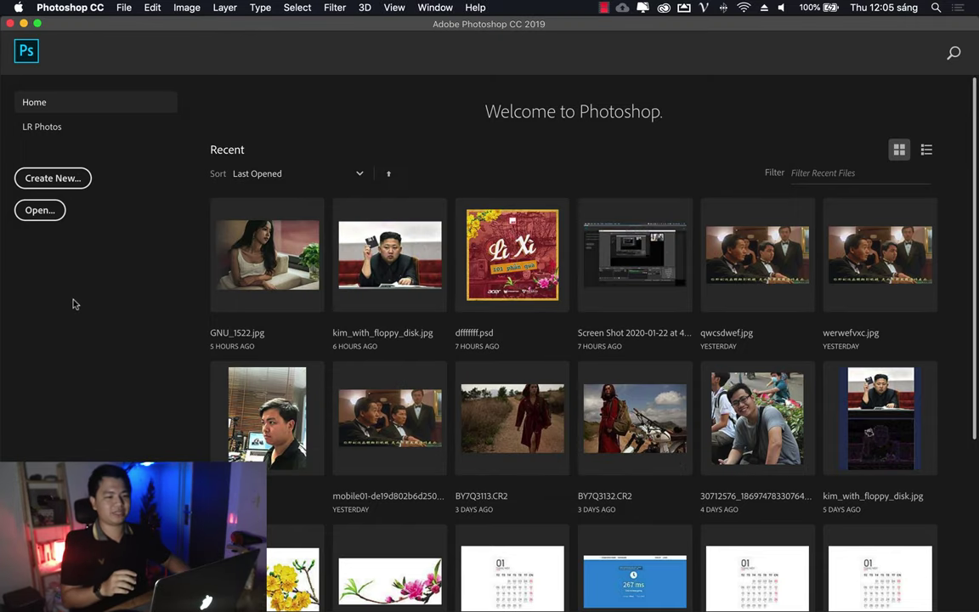
mouse_move(635, 510)
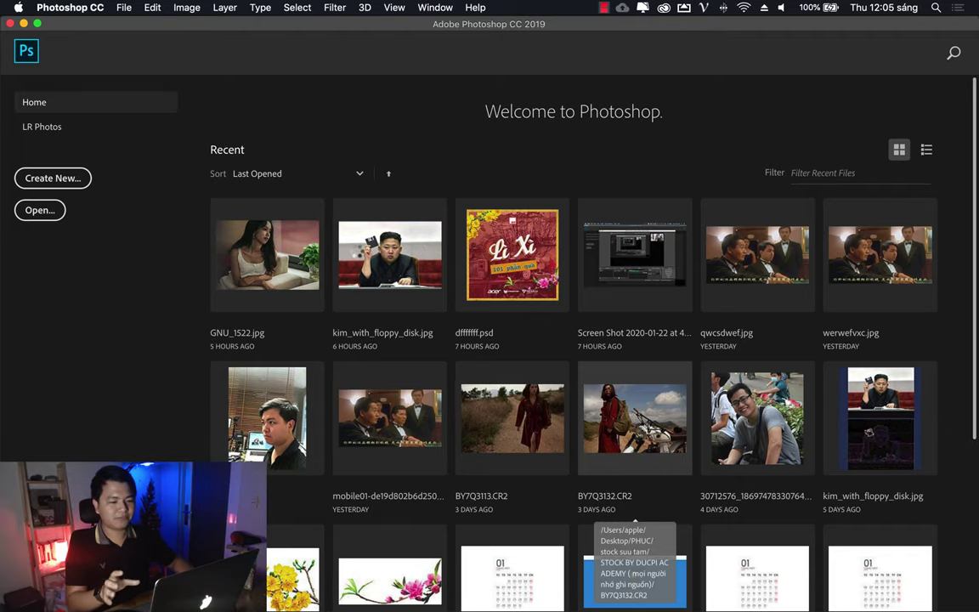
Open BY7Q3132.CR2, escape out of Camera Raw, and briefly browse the Filter menu.
left_click(596, 476)
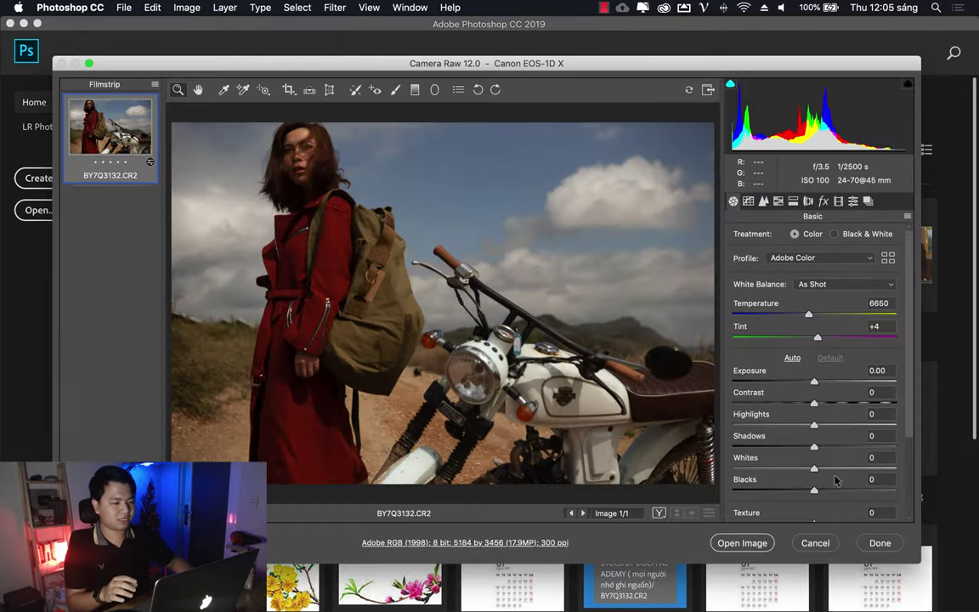
key("Escape")
left_click(339, 8)
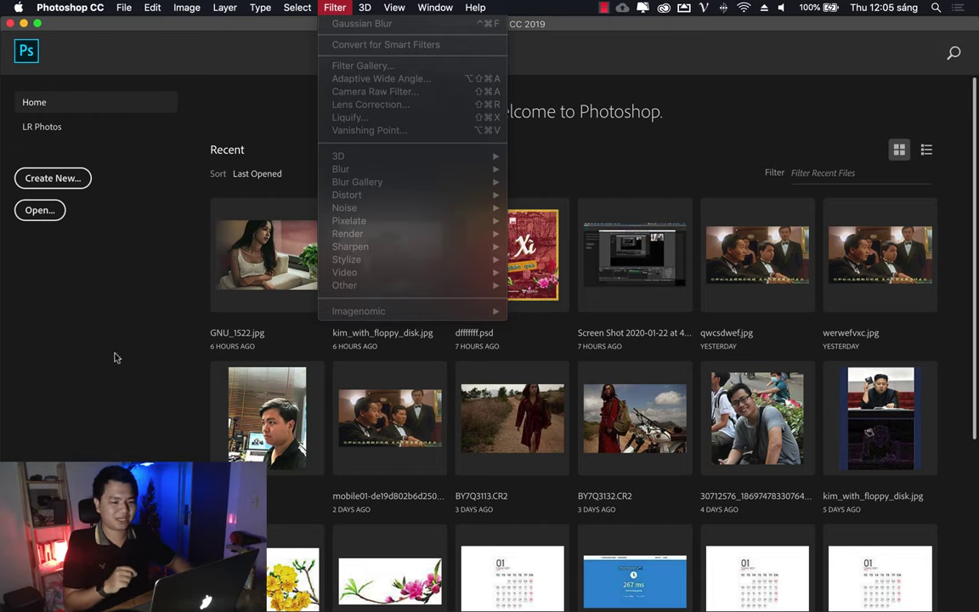
left_click(106, 324)
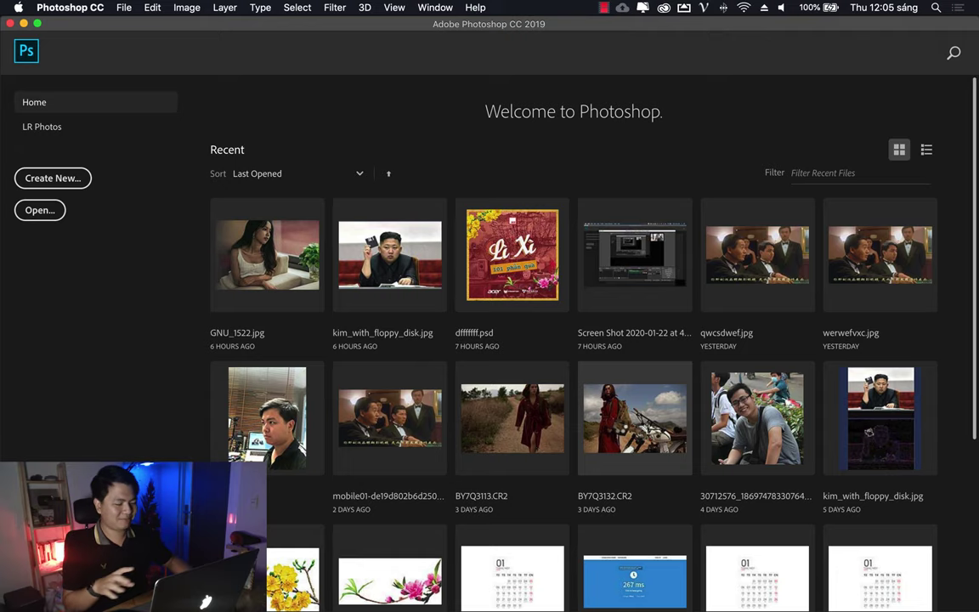
Reopen BY7Q3132.CR2 in Camera Raw and make its window fill the screen.
left_click(633, 417)
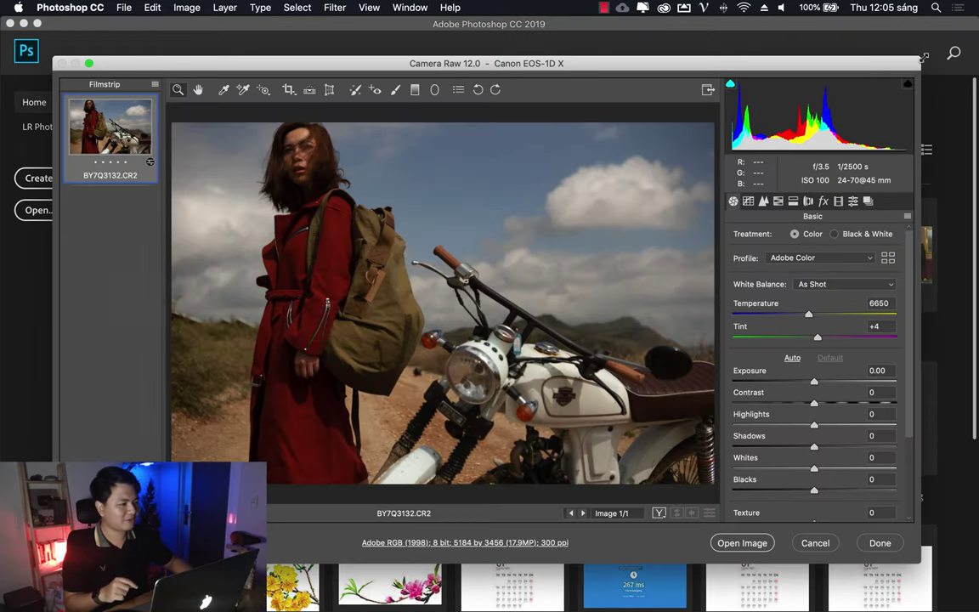
left_click_drag(921, 57, 976, 17)
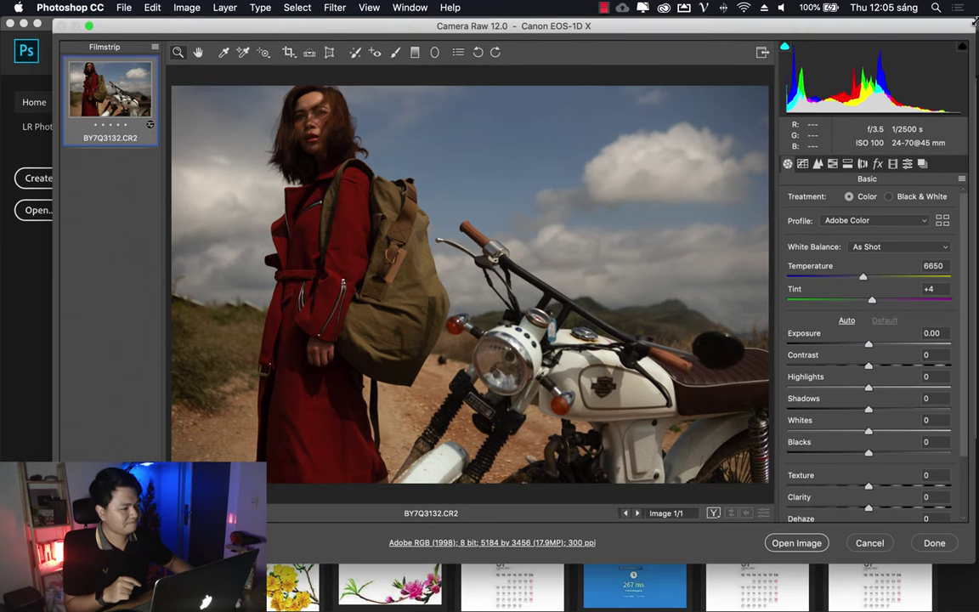
left_click_drag(538, 25, 600, 29)
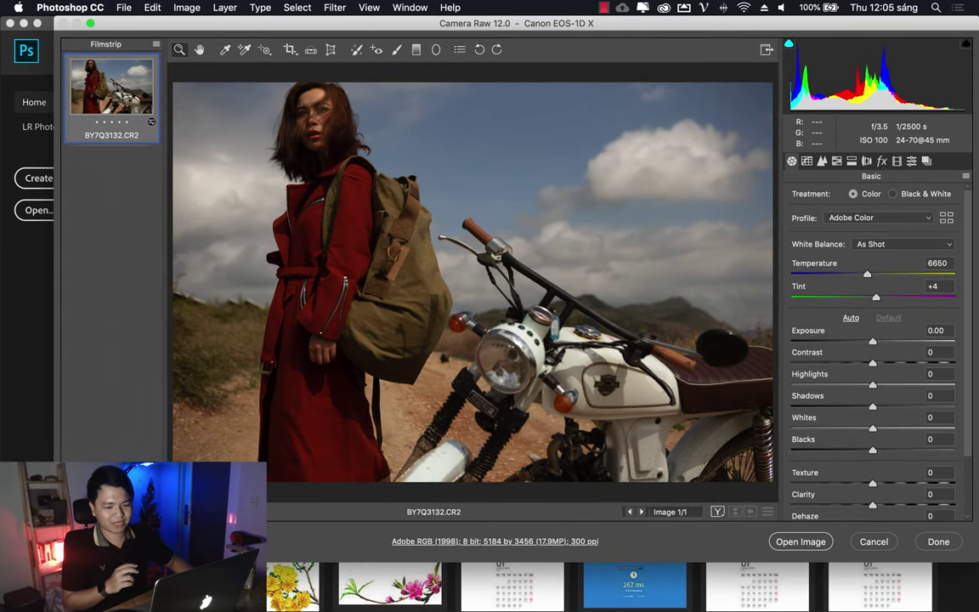
key("f")
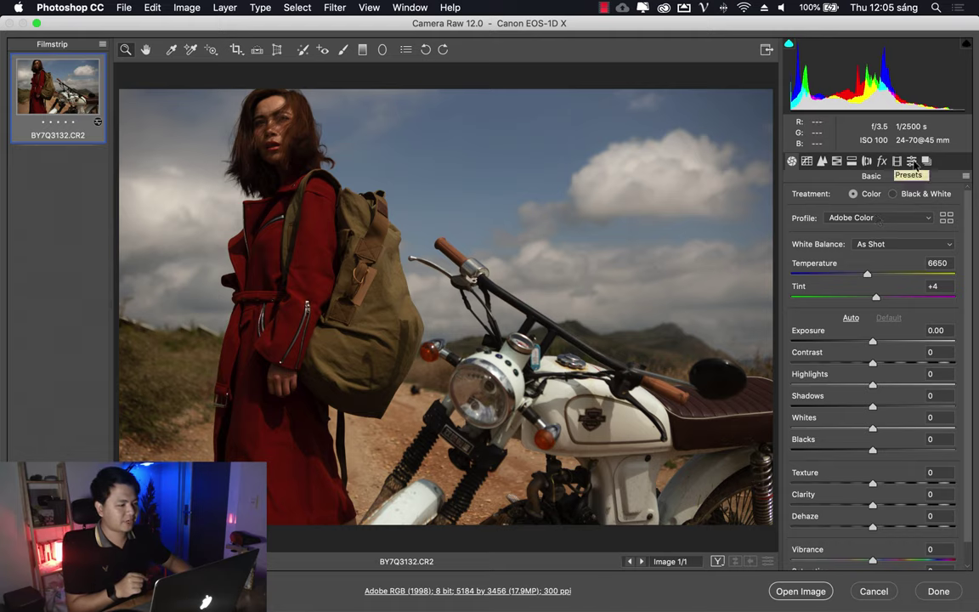
Show the Presets panel and browse the DeluxePreset, FilmPreset and LightPreset folders.
left_click(912, 162)
left_click(792, 213)
left_click(791, 244)
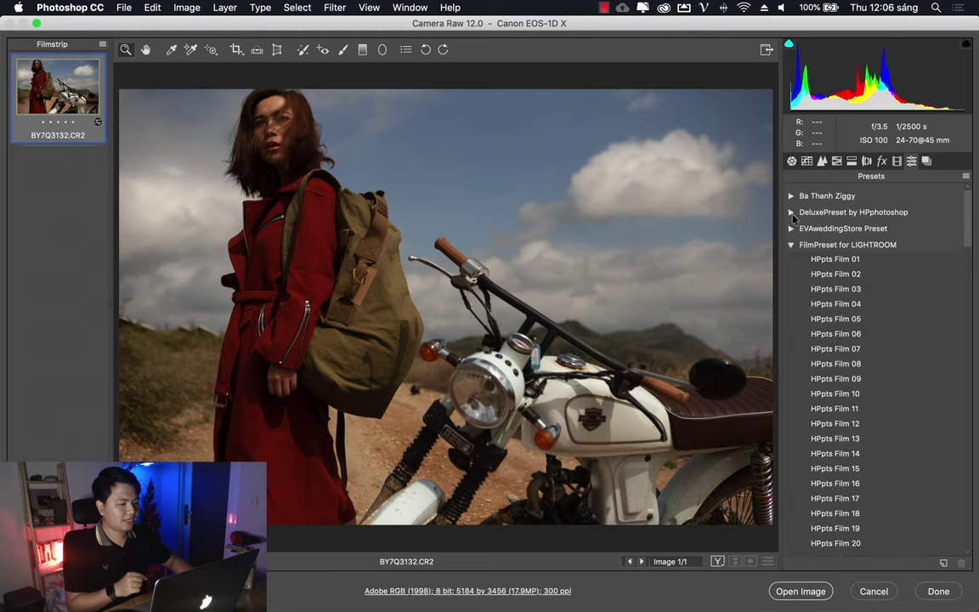
left_click(792, 245)
left_click(792, 278)
left_click(791, 278)
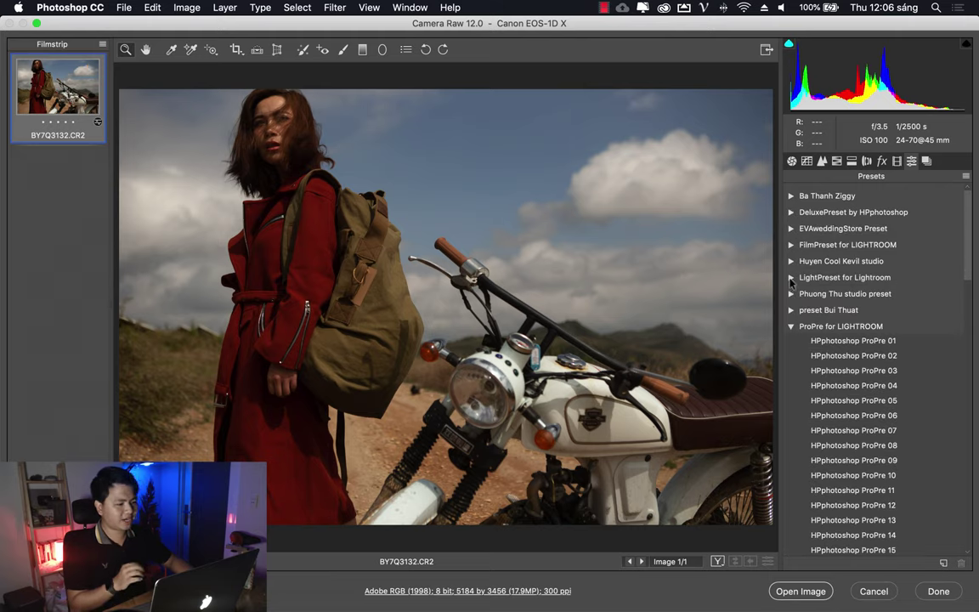
left_click(791, 278)
left_click(792, 244)
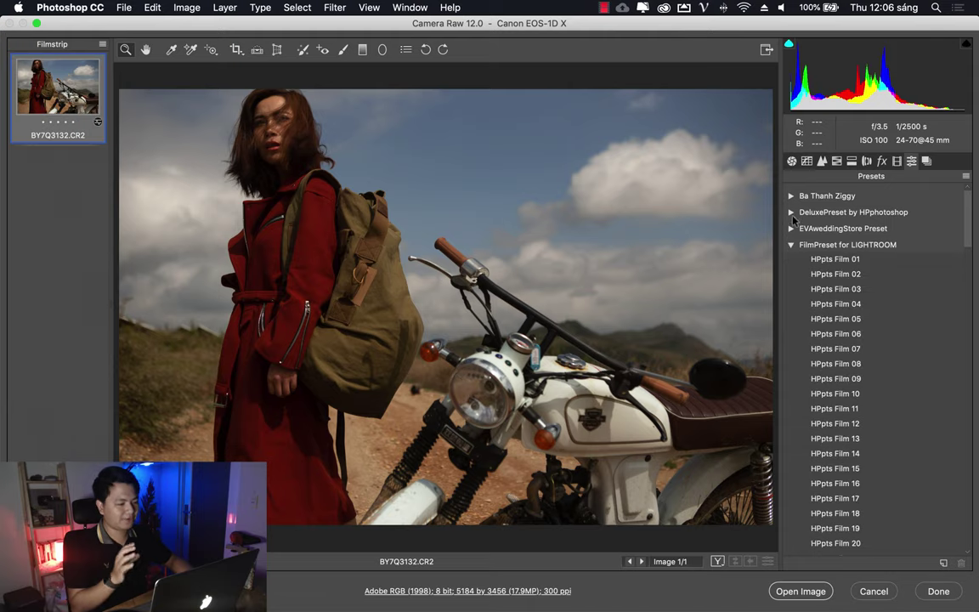
left_click(792, 213)
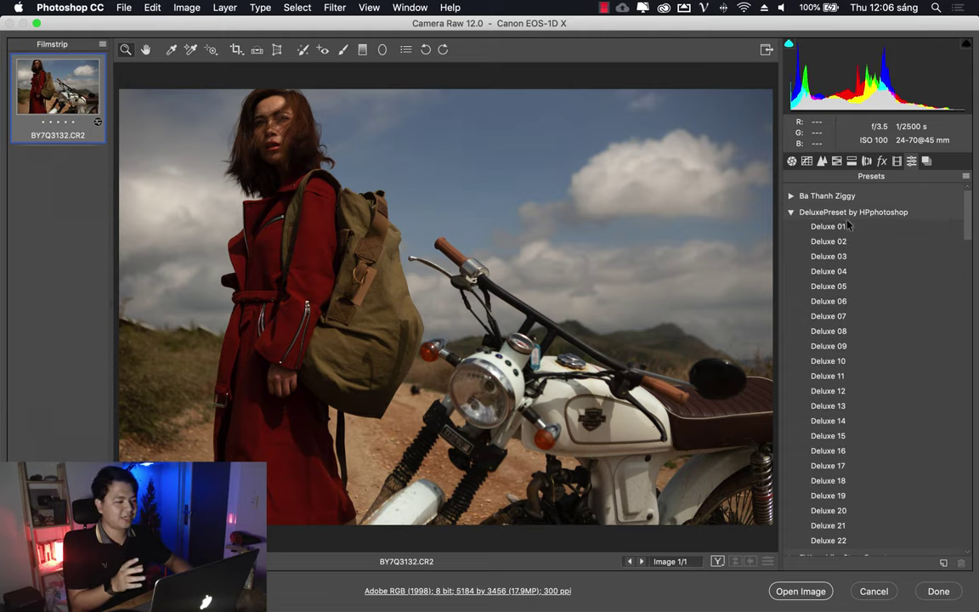
left_click(800, 213)
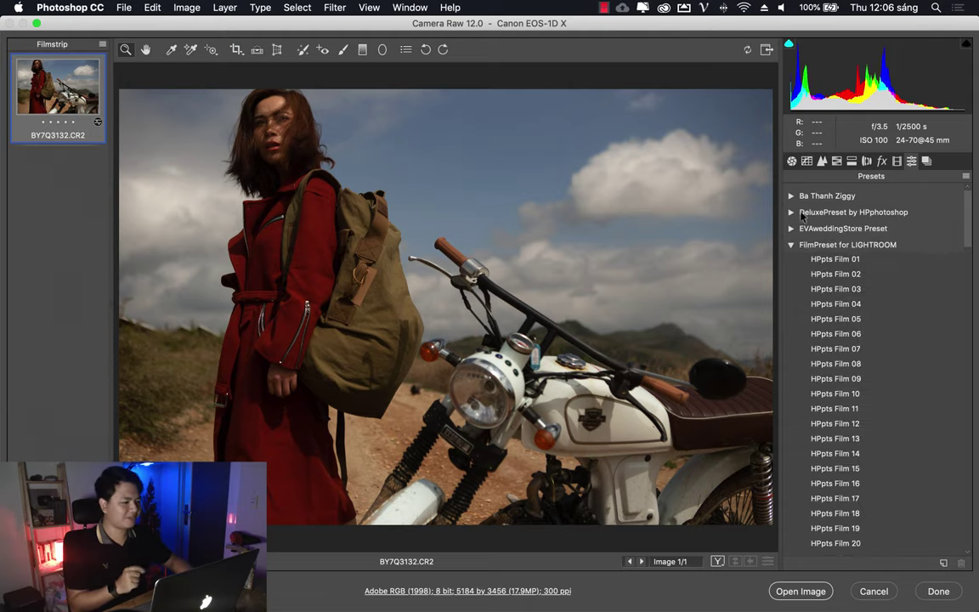
left_click_drag(968, 221, 970, 228)
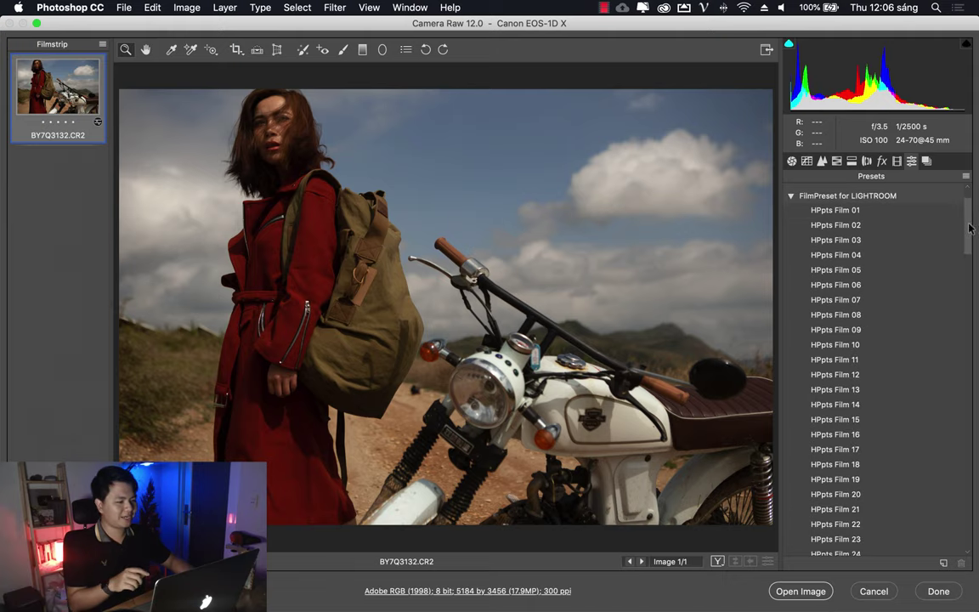
scroll(847, 380, "down", 2)
scroll(847, 380, "down", 3)
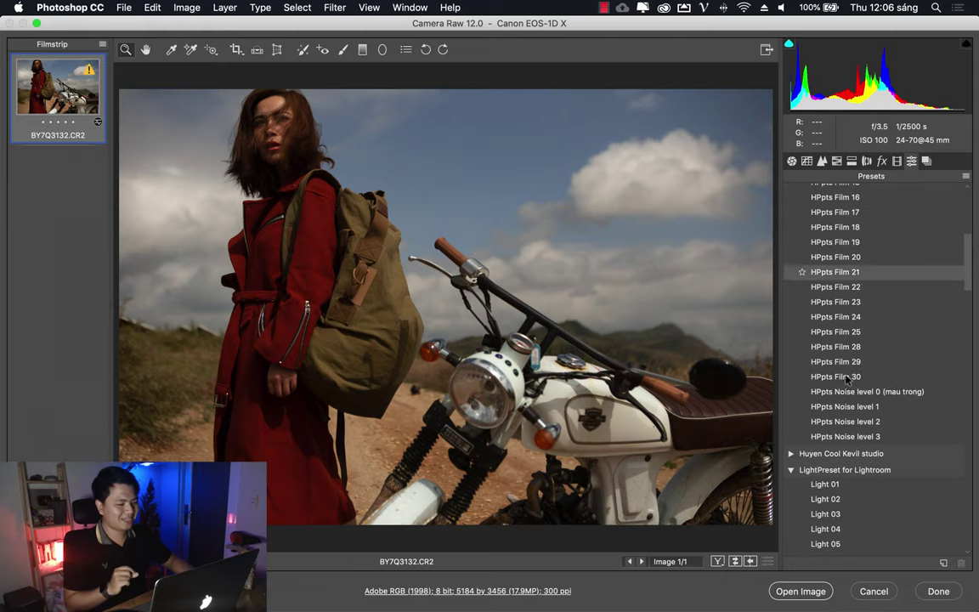
Try the HPpts Film 30, 21, 19 and 18 presets on the photo.
left_click(847, 376)
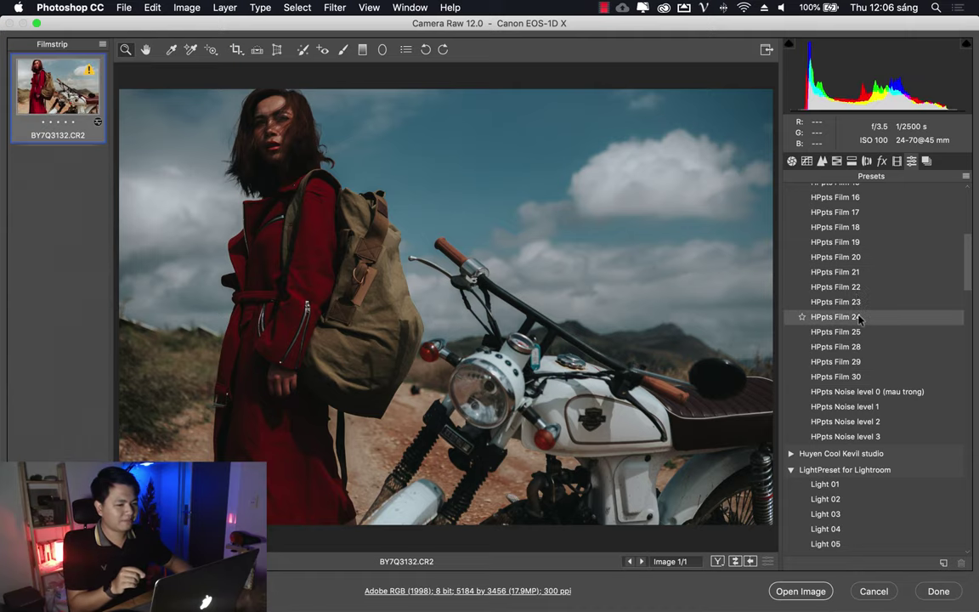
scroll(859, 323, "up", 1)
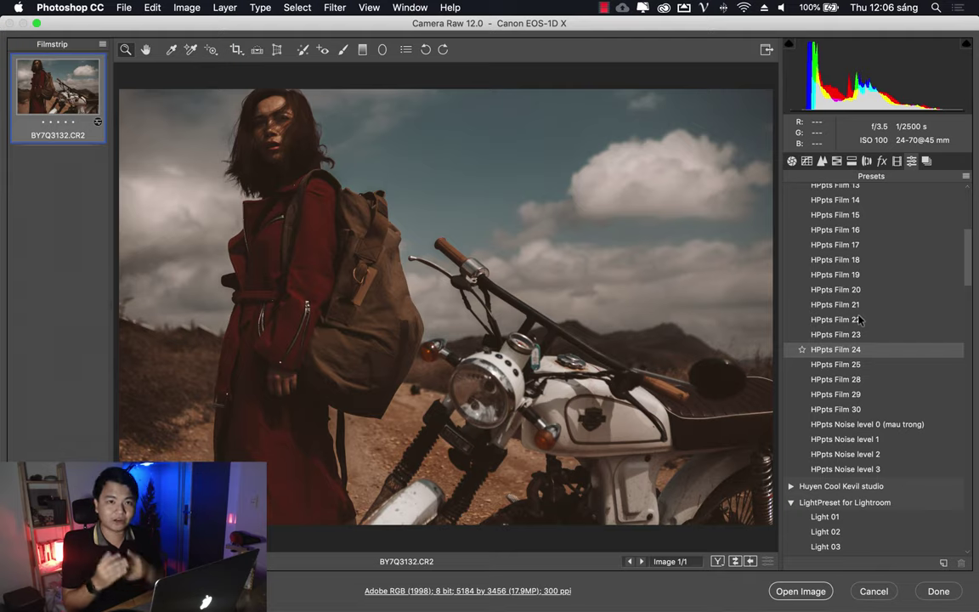
left_click(859, 304)
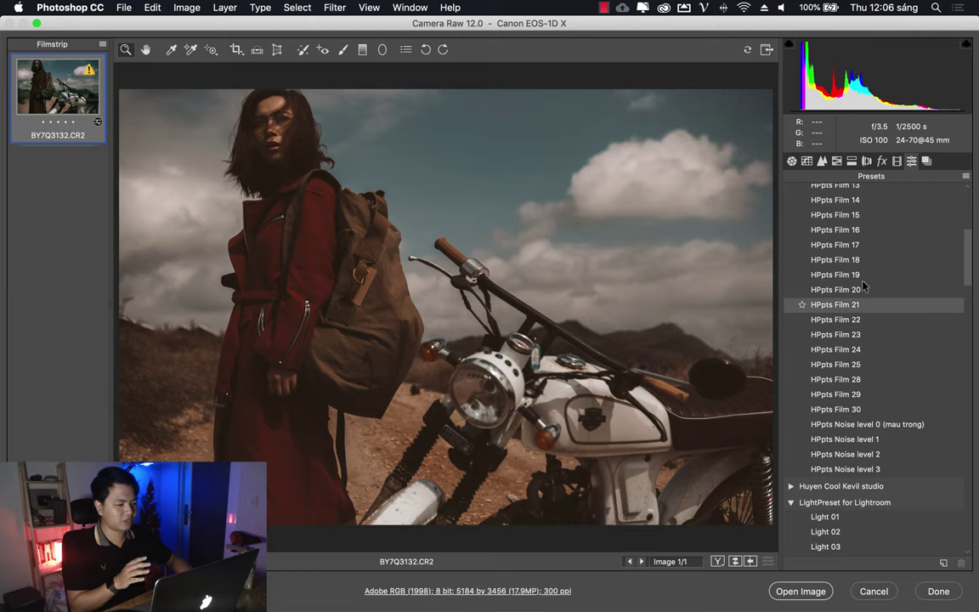
left_click(862, 281)
left_click(867, 259)
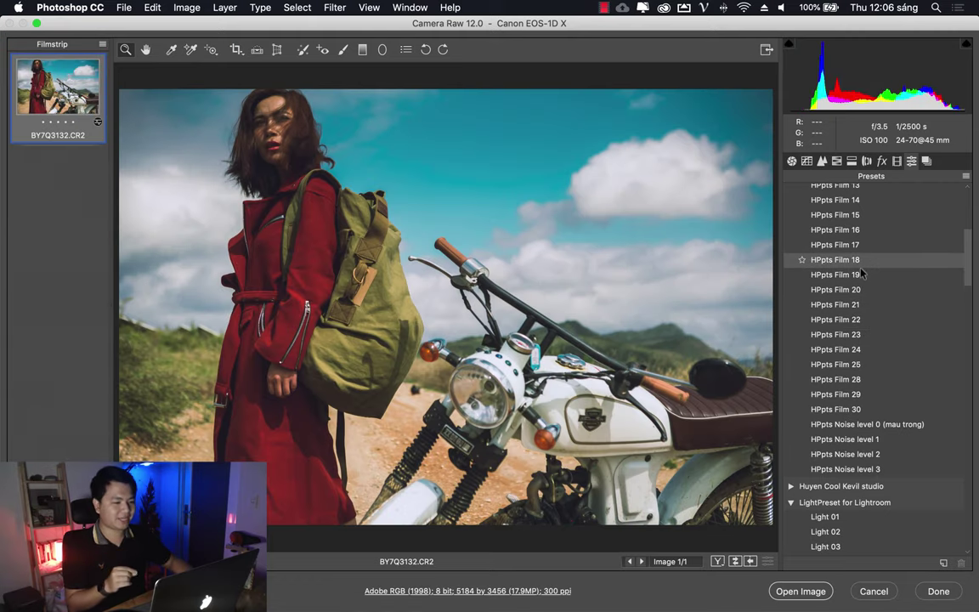
Compare HPpts Film 20 with Film 19 and settle on HPpts Film 19.
left_click(861, 274)
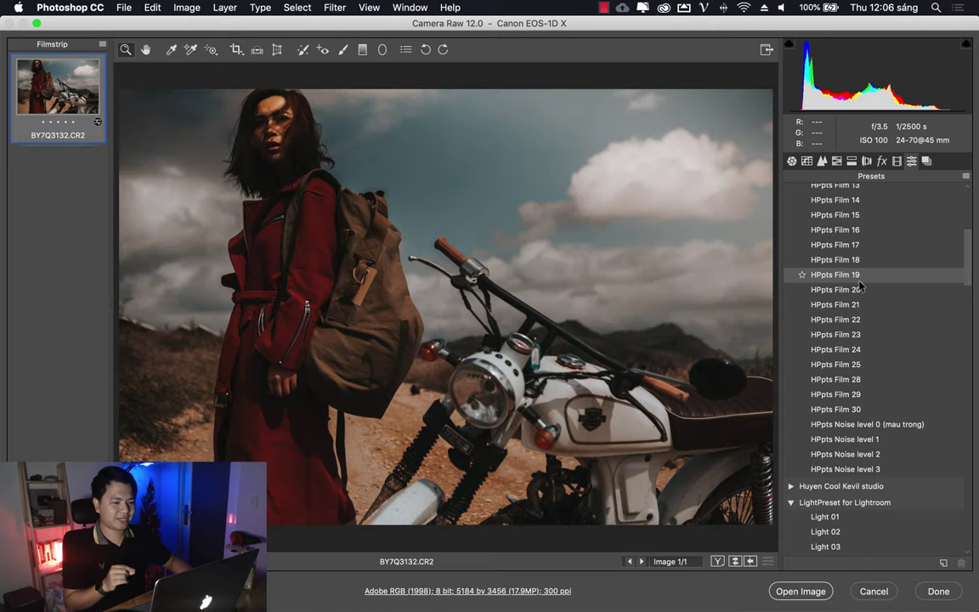
left_click(860, 289)
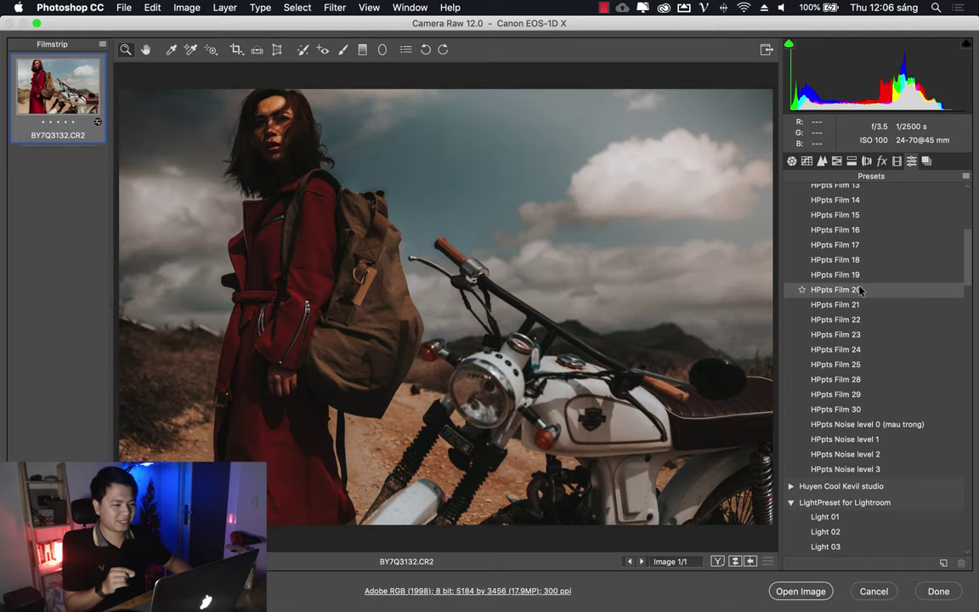
left_click(862, 276)
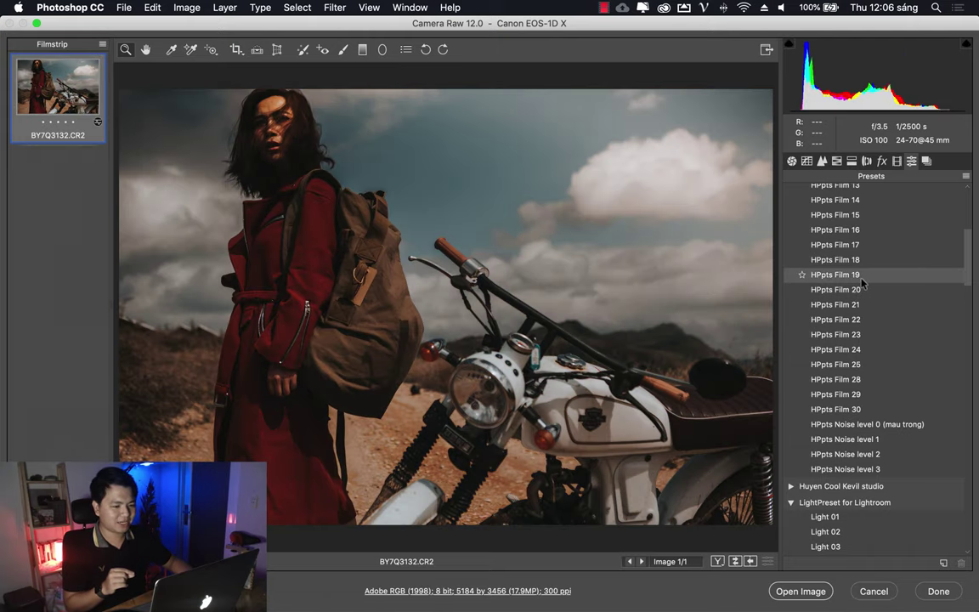
left_click(862, 278)
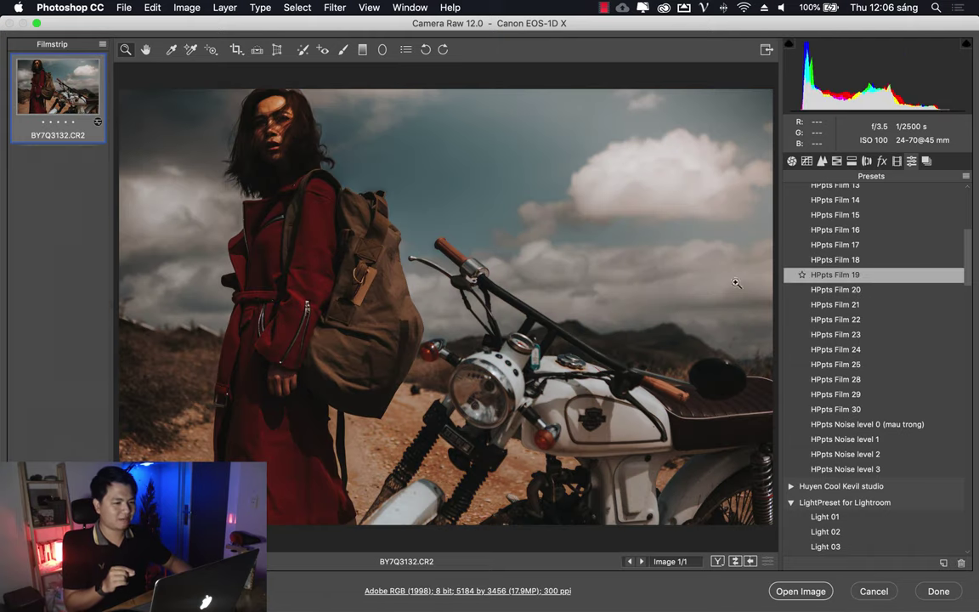
left_click(792, 161)
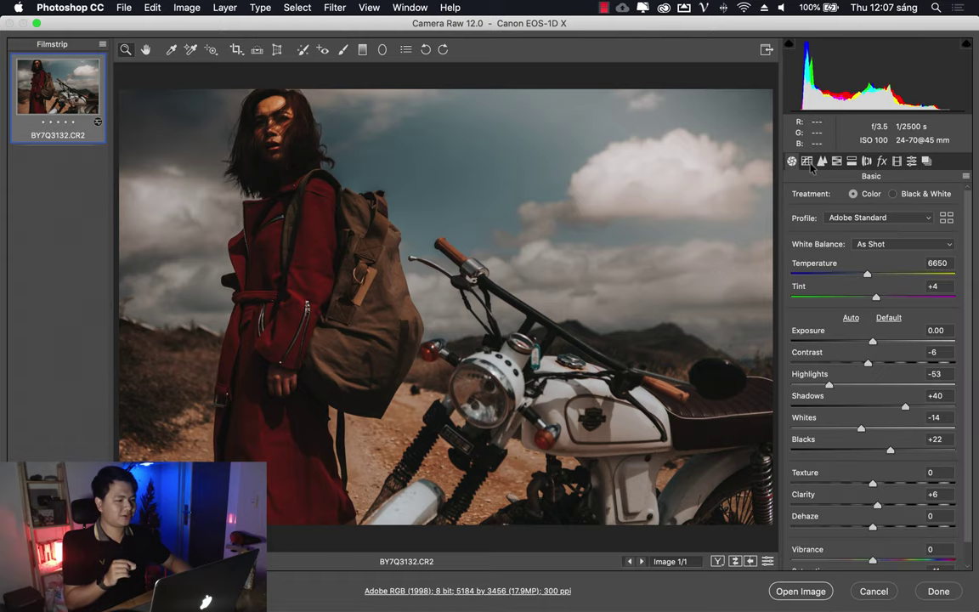
Set Exposure to +0.40 and lower Temperature from 6650 to 5450.
left_click(912, 161)
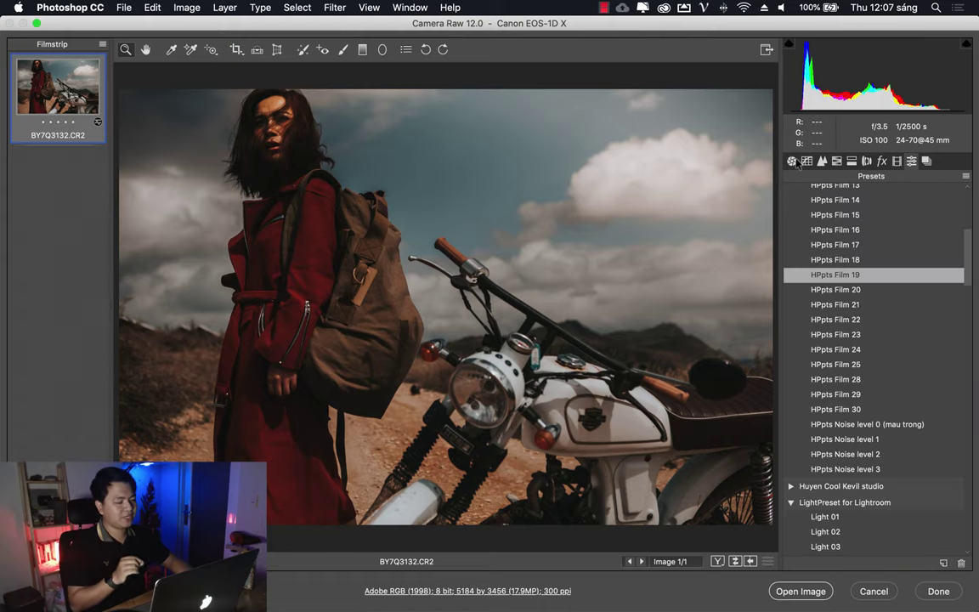
left_click(794, 162)
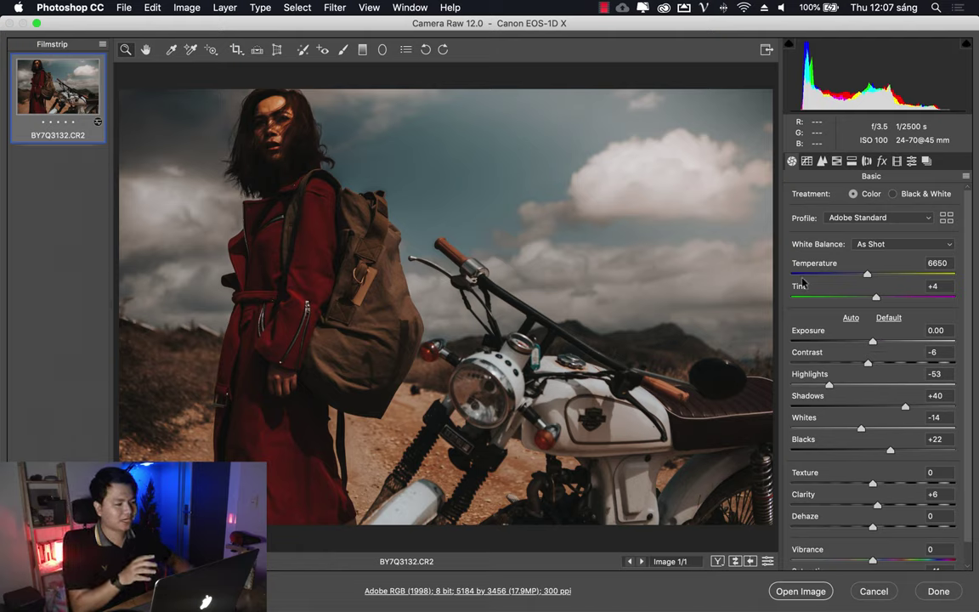
left_click(879, 343)
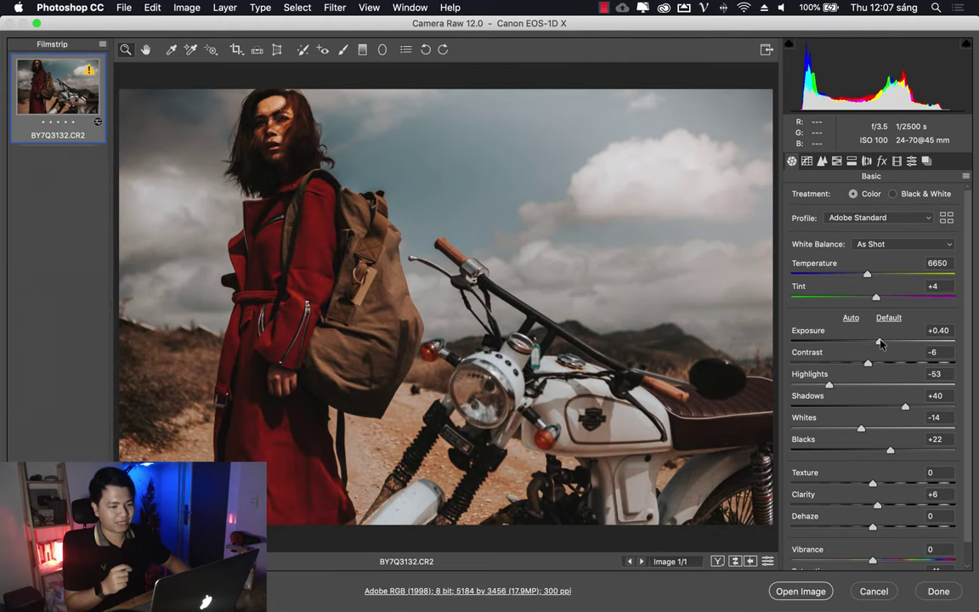
left_click(880, 342)
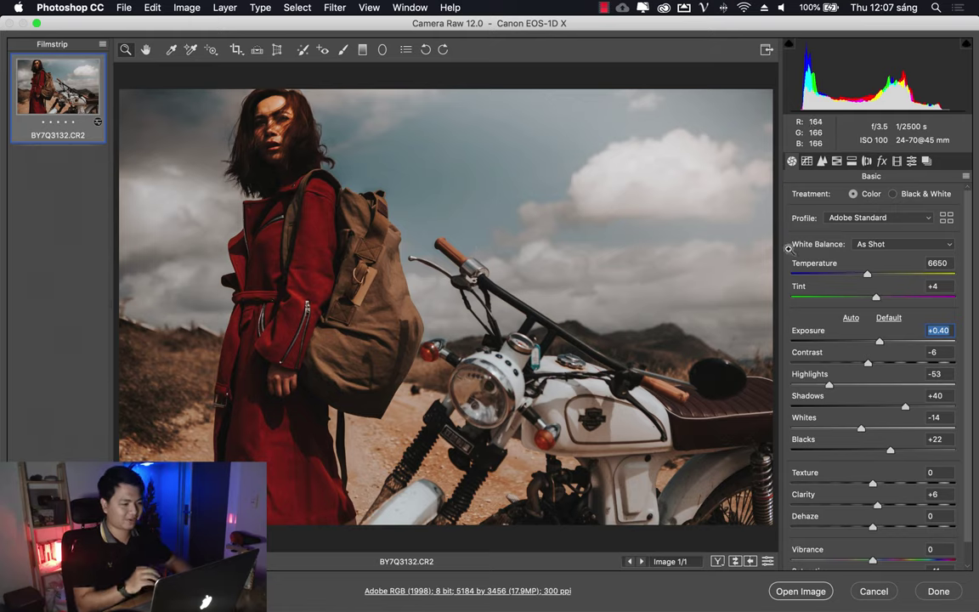
left_click_drag(869, 277, 848, 277)
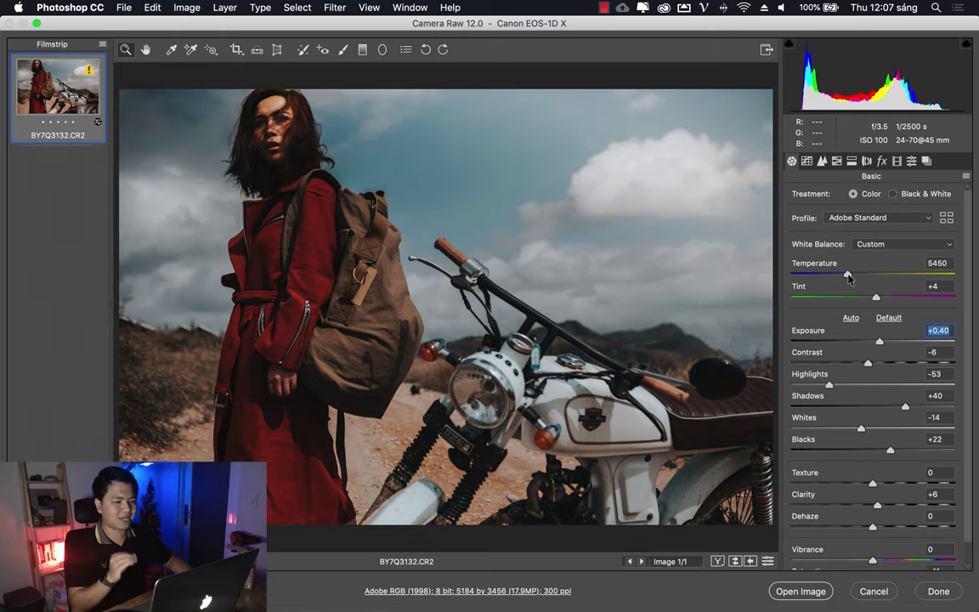
left_click(848, 277)
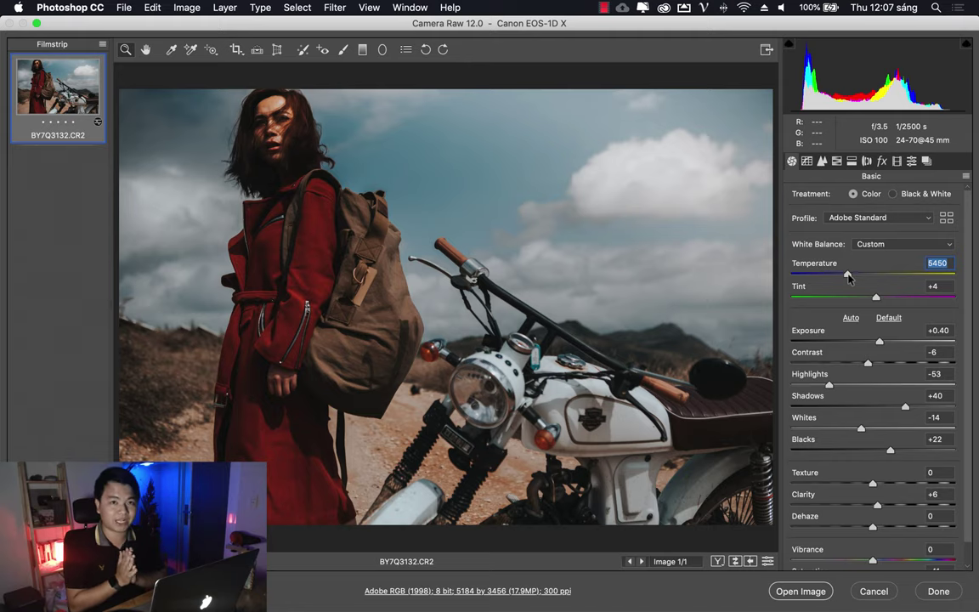
Apply the HPpts Film 12 preset from the Presets list.
left_click(911, 160)
scroll(876, 228, "up", 2)
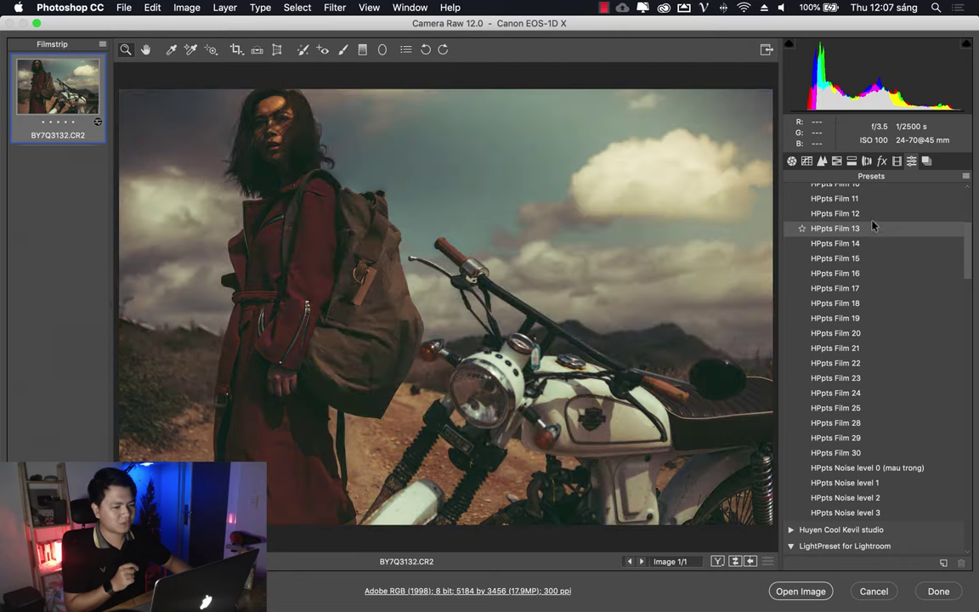
left_click(876, 217)
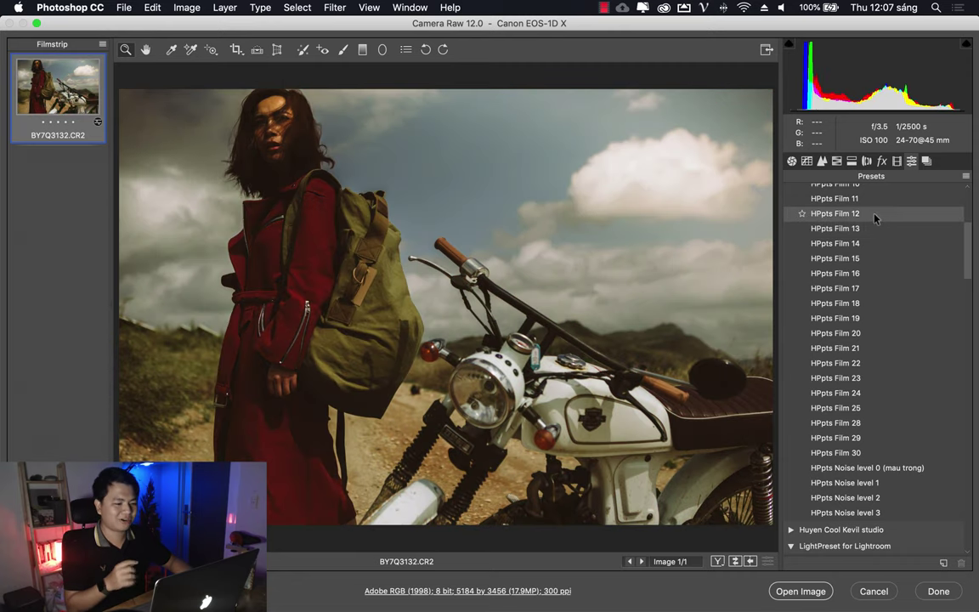
left_click(791, 162)
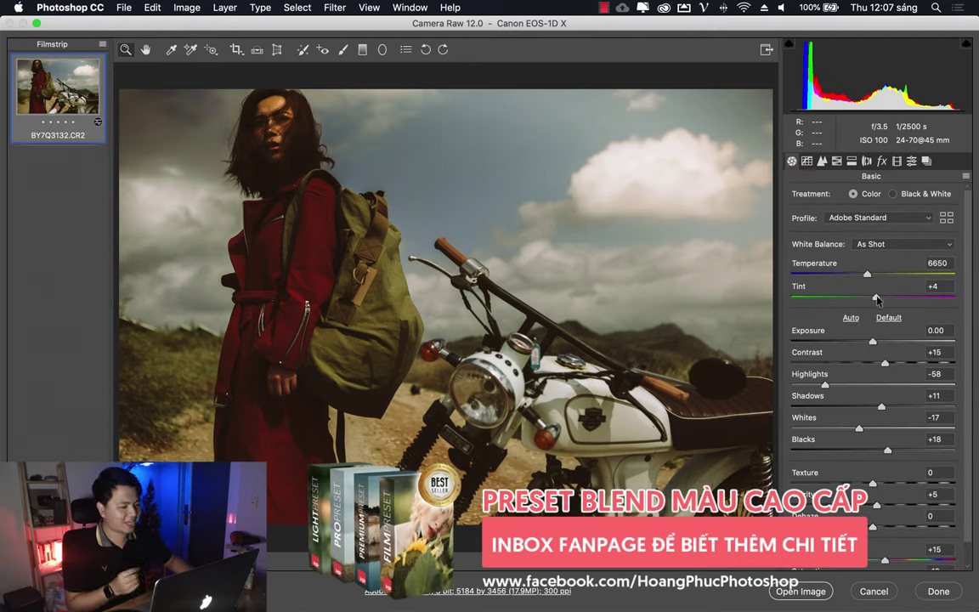
Reset white balance to As Shot, then set Tint to about +18 and Temperature to 5150.
left_click_drag(876, 297, 847, 280)
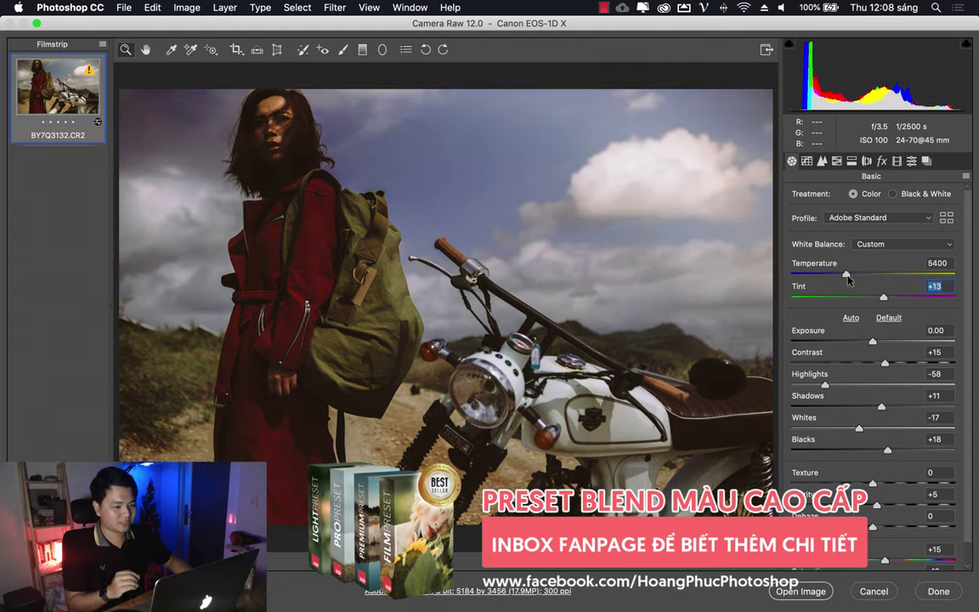
left_click(847, 281)
left_click_drag(885, 299, 888, 299)
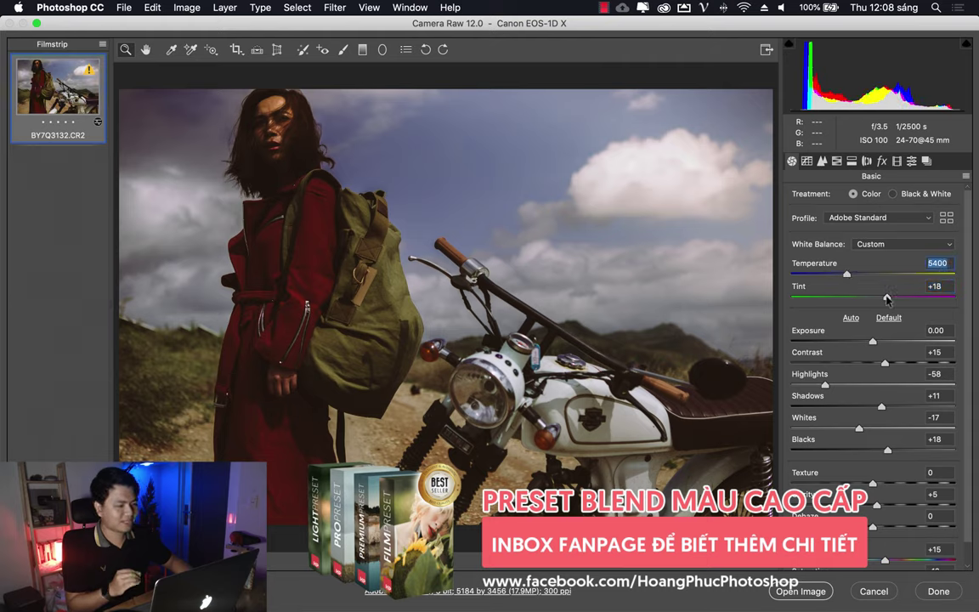
left_click(887, 299)
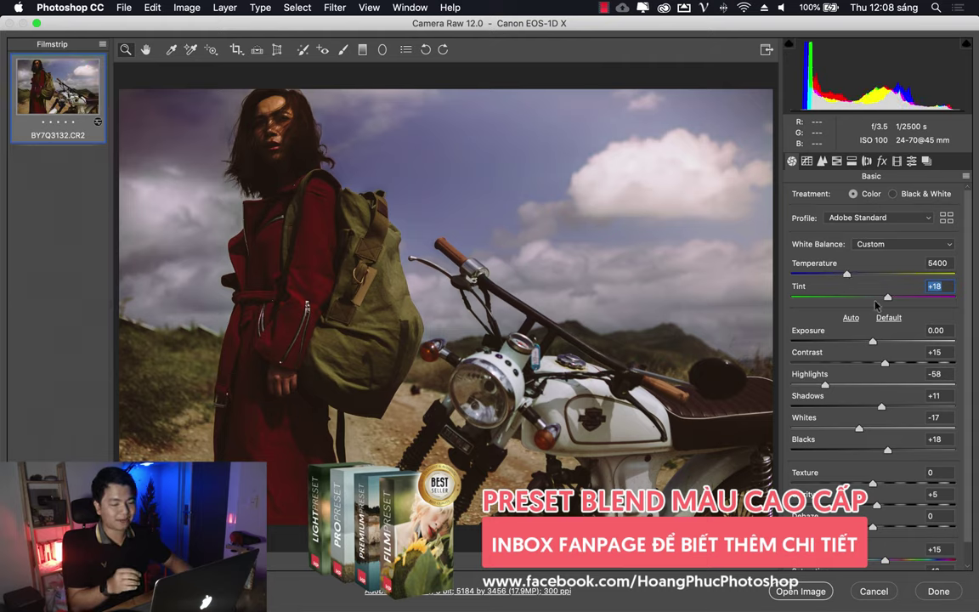
left_click_drag(888, 298, 871, 298)
left_click(901, 244)
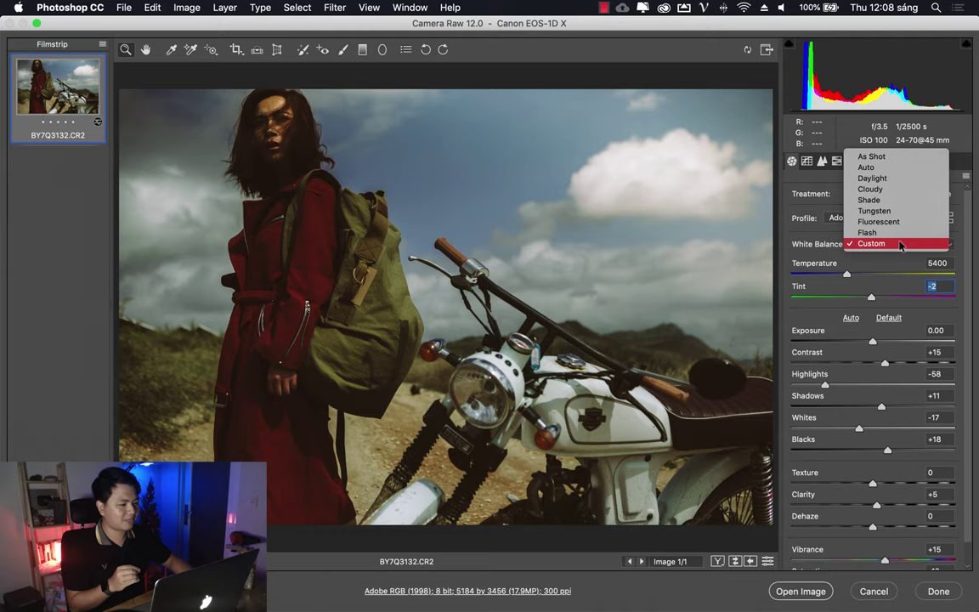
left_click(871, 156)
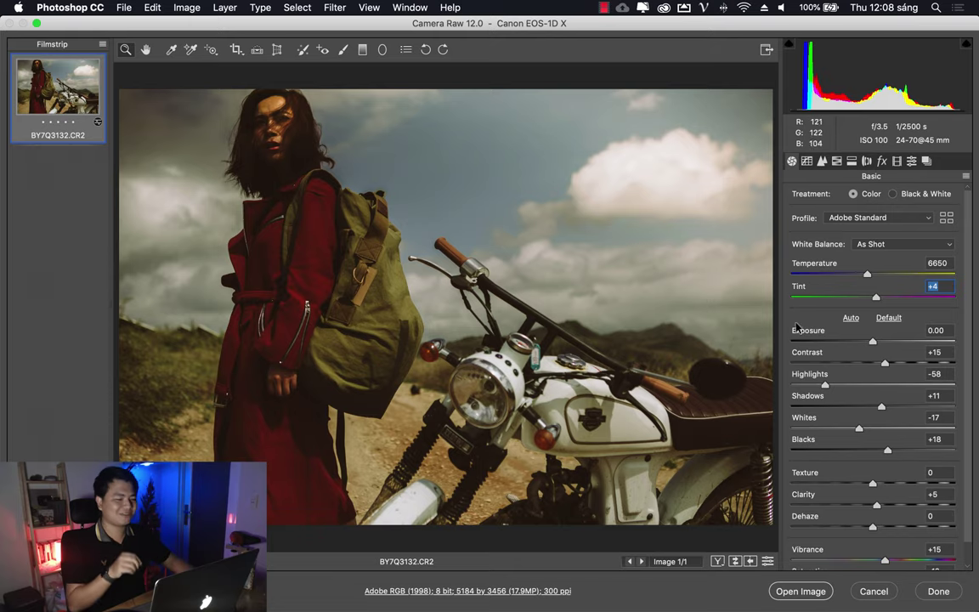
left_click_drag(882, 296, 889, 298)
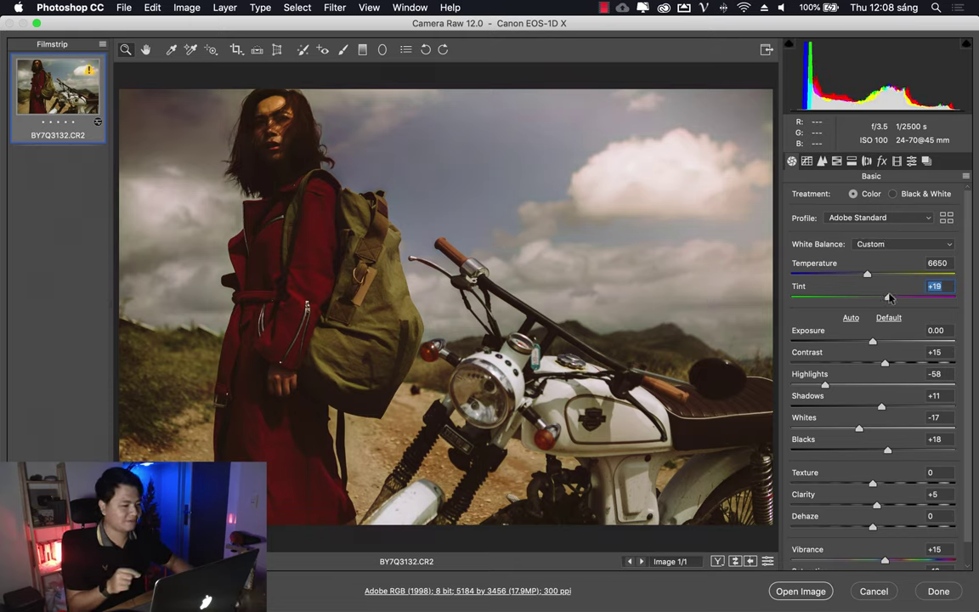
left_click_drag(867, 274, 841, 283)
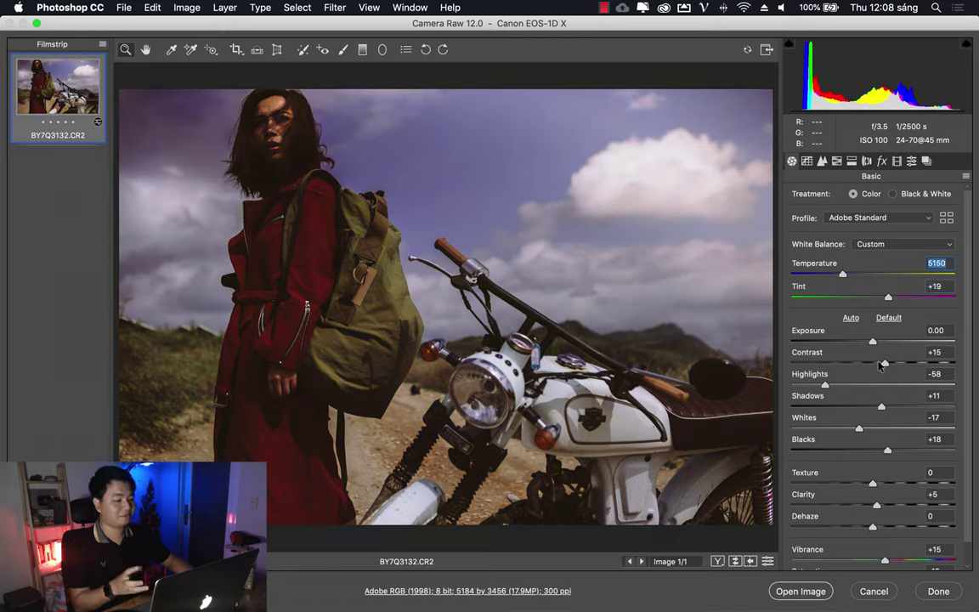
Set Exposure to +0.45, Shadows to +26 and Highlights to -69.
left_click_drag(873, 341, 881, 341)
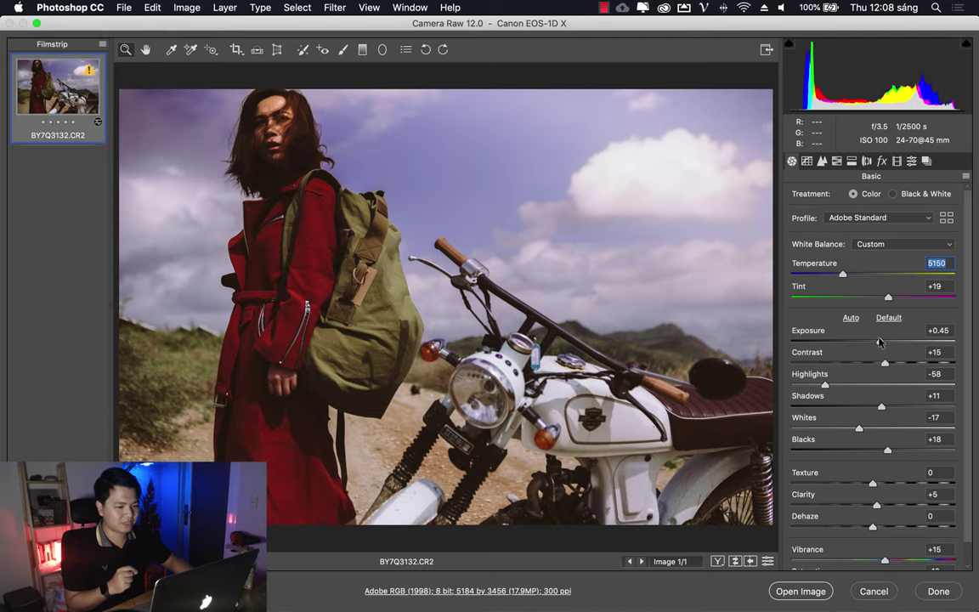
left_click(881, 340)
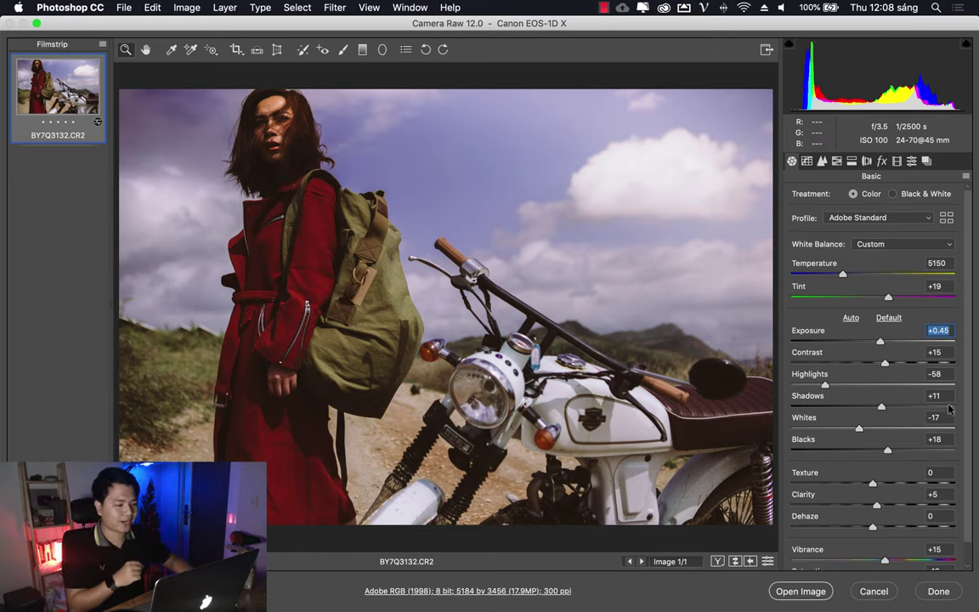
left_click(911, 408)
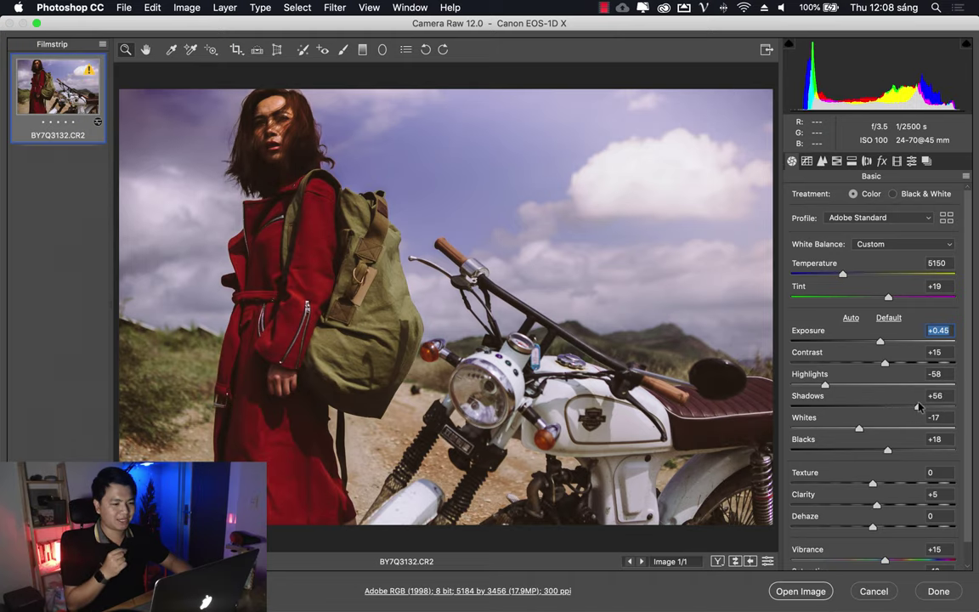
left_click_drag(918, 408, 895, 408)
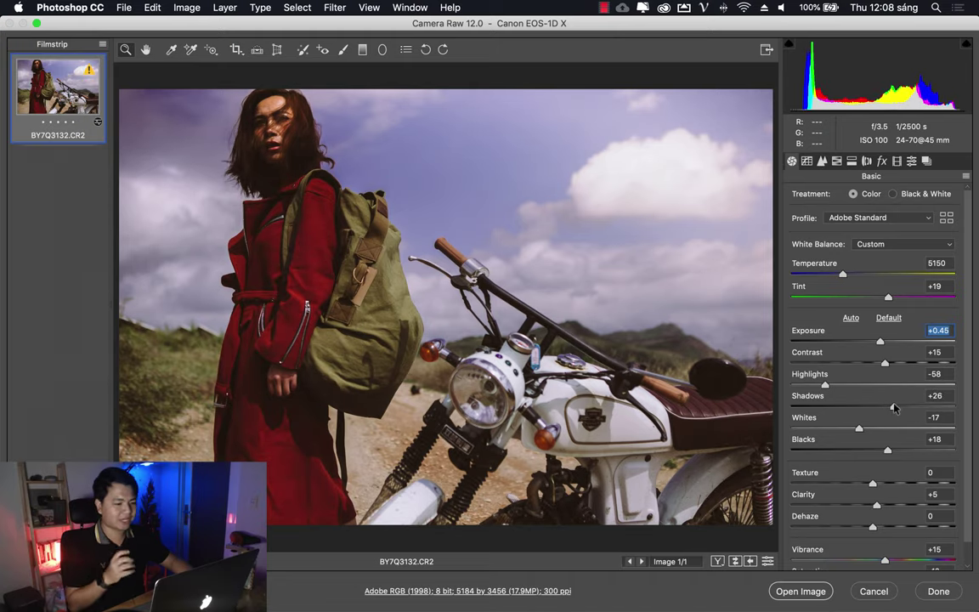
left_click(895, 409)
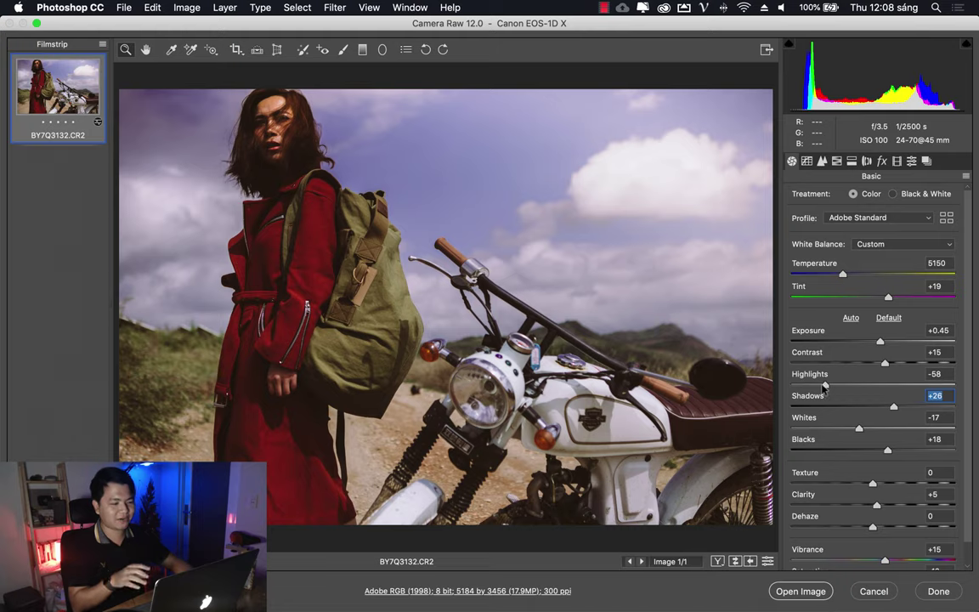
left_click_drag(825, 387, 816, 387)
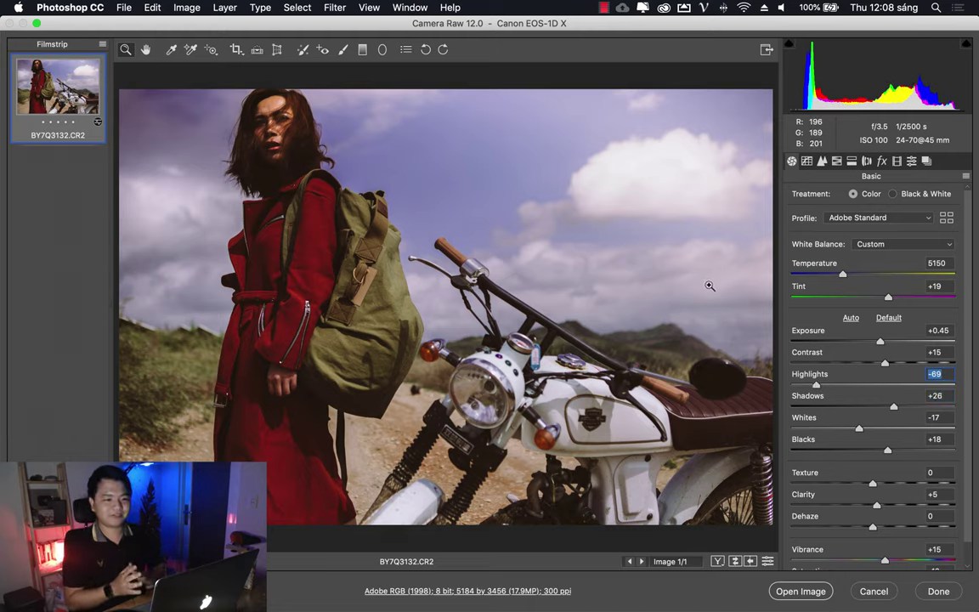
Set Luminance noise reduction to 25 in the Detail panel.
left_click(822, 162)
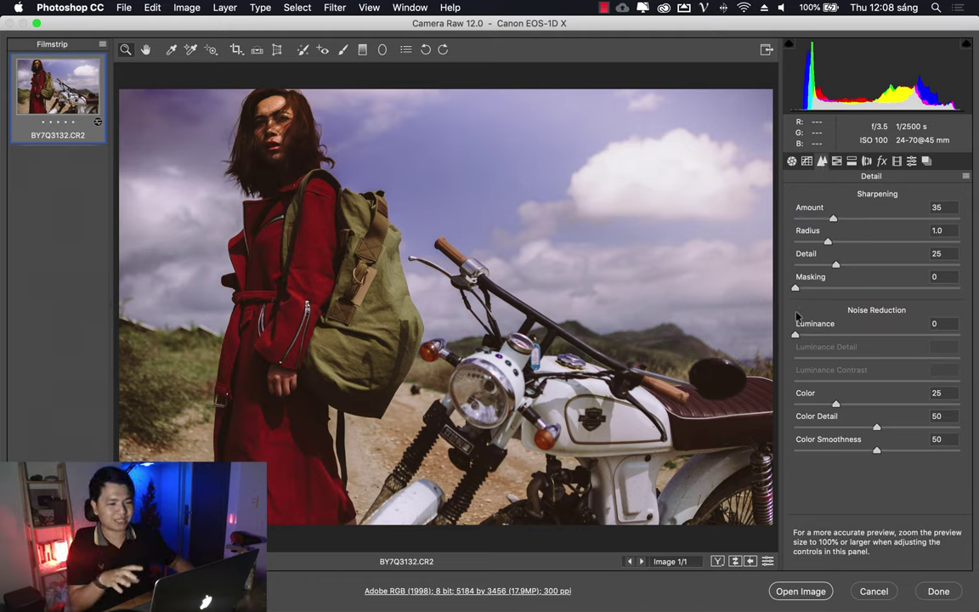
left_click(833, 336)
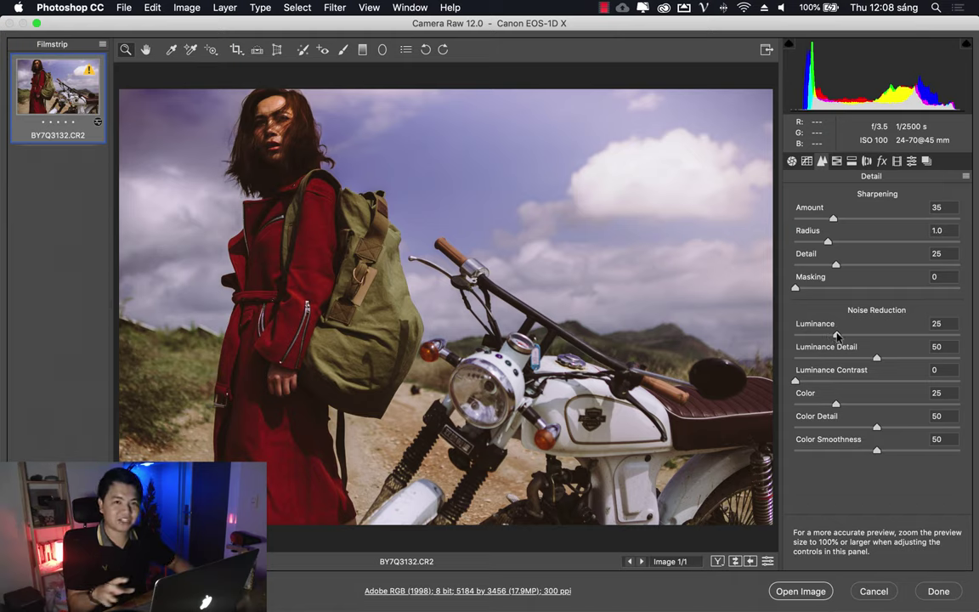
left_click(867, 161)
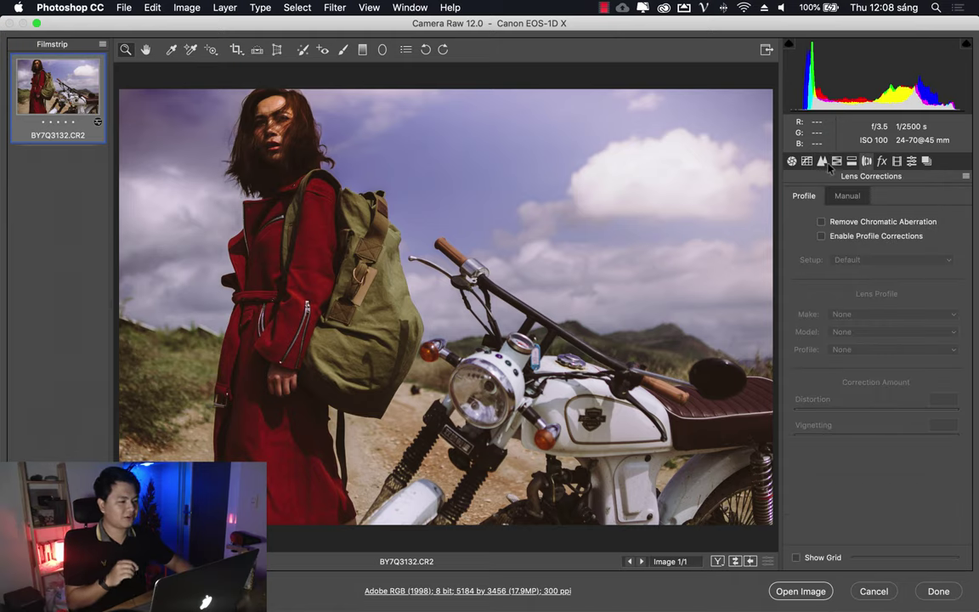
left_click(823, 163)
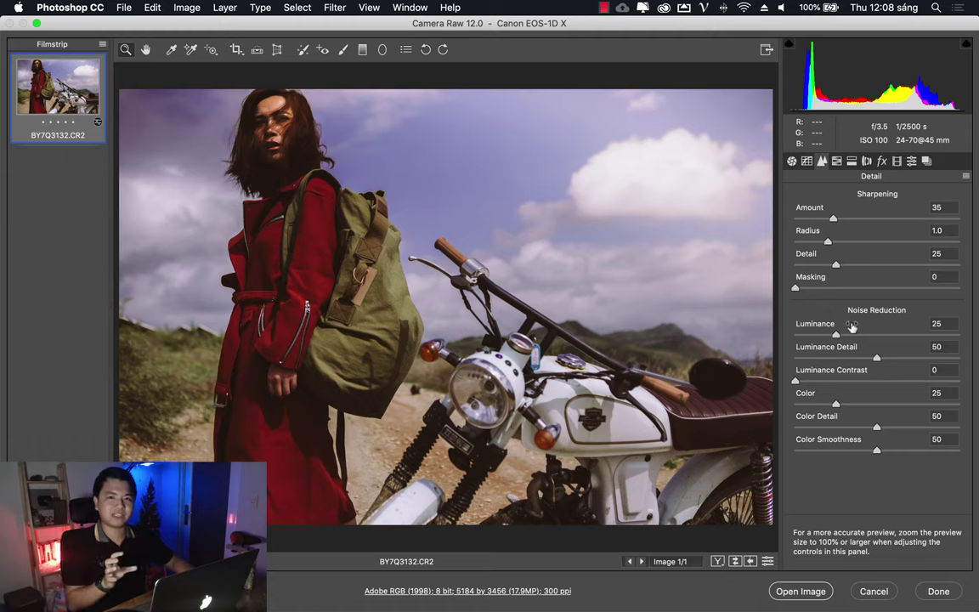
Try HPpts Film 16, then apply the HPpts Film 15 preset.
left_click(912, 160)
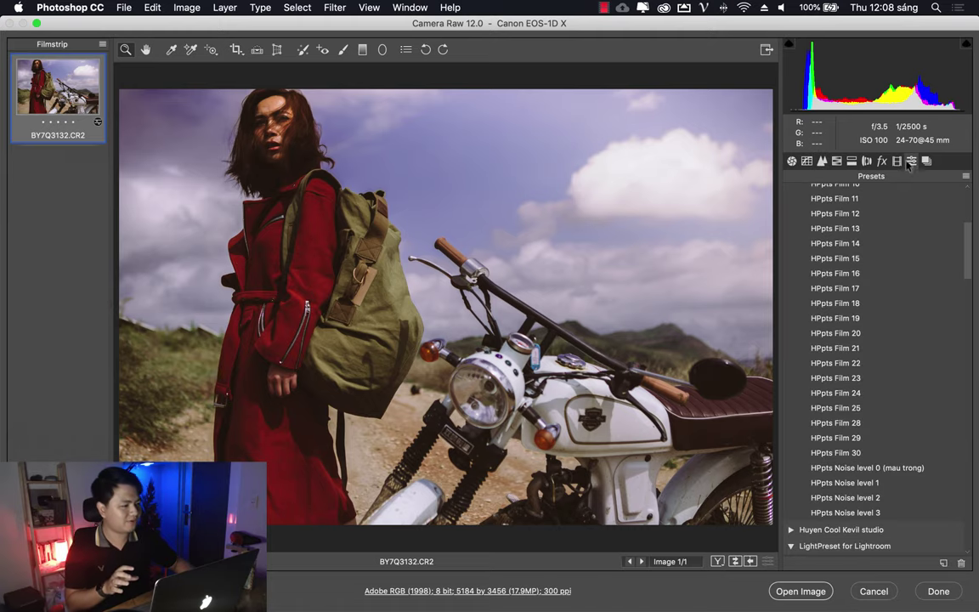
left_click(863, 273)
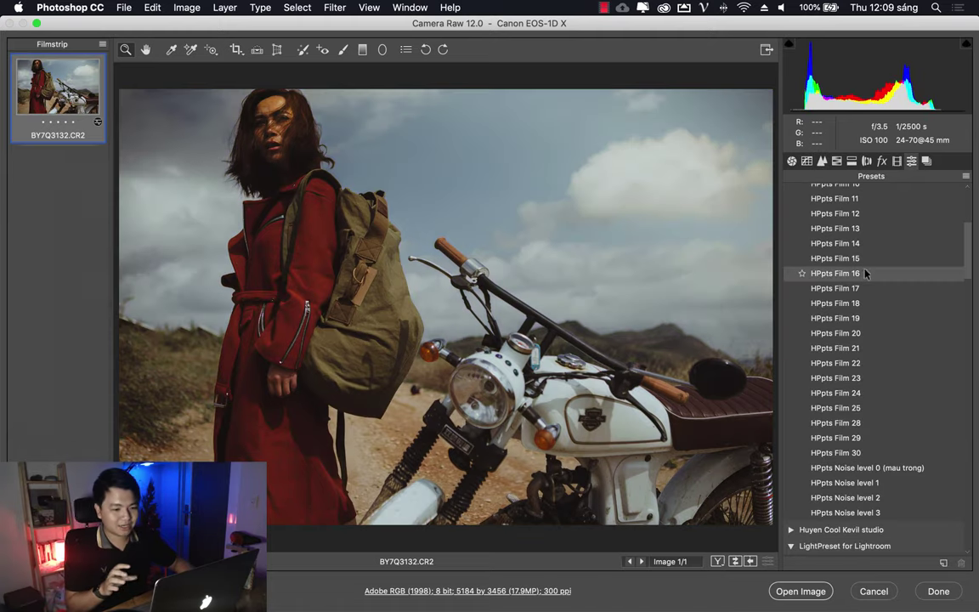
left_click(867, 260)
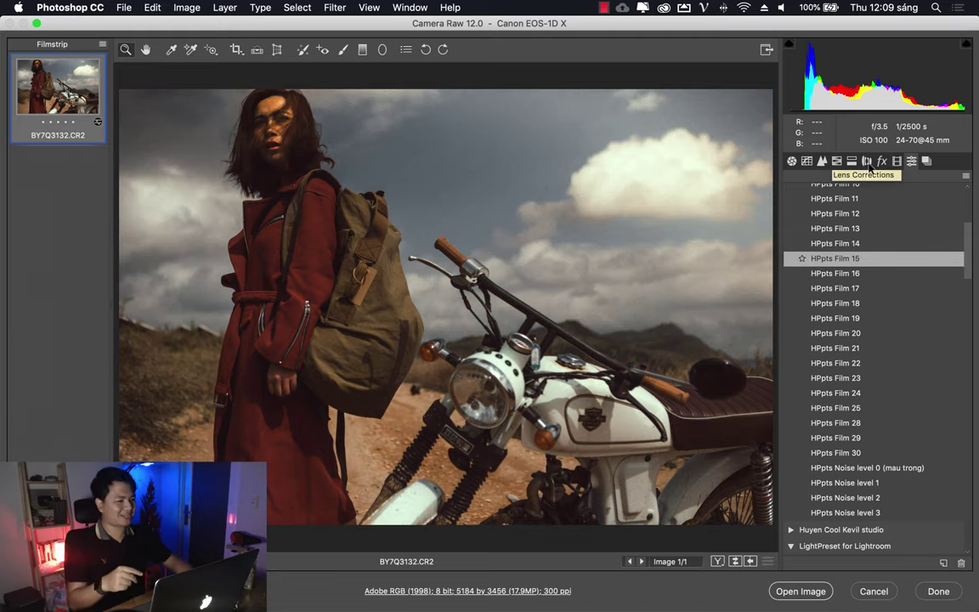
left_click(882, 162)
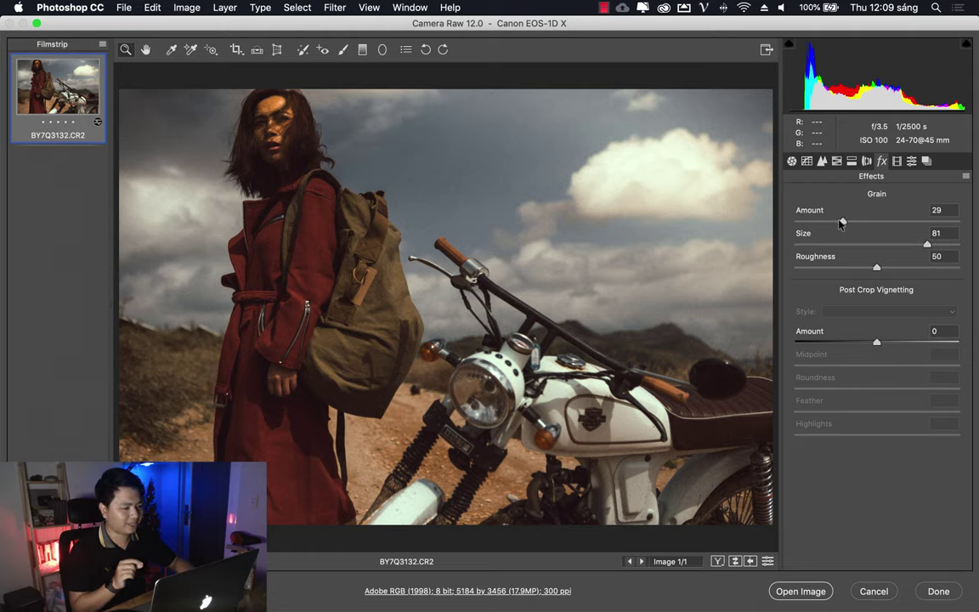
Drop Grain Amount to 0, raise Exposure to +0.25, and bring up Save Options with Ctrl+S.
left_click_drag(842, 223, 786, 229)
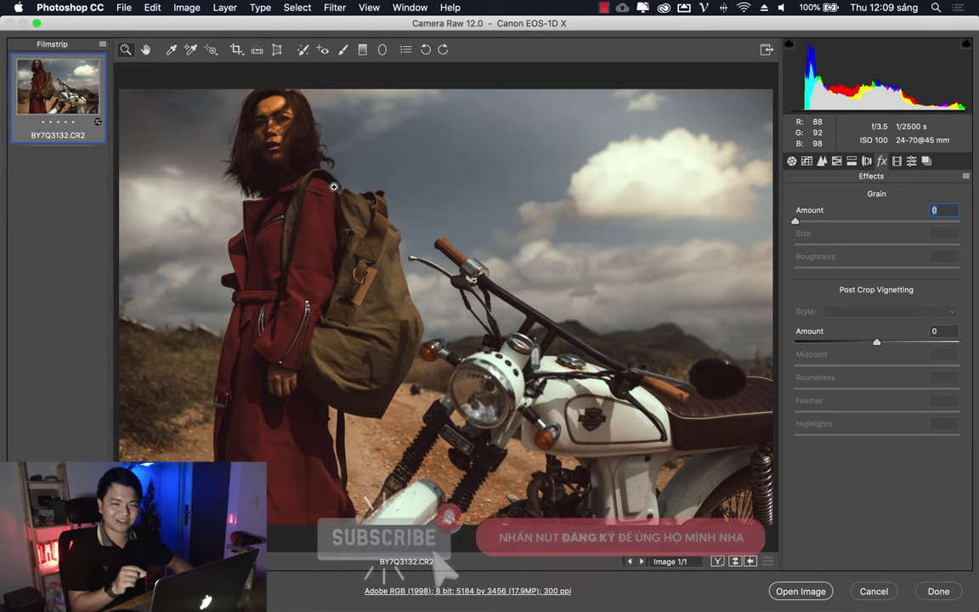
left_click(791, 161)
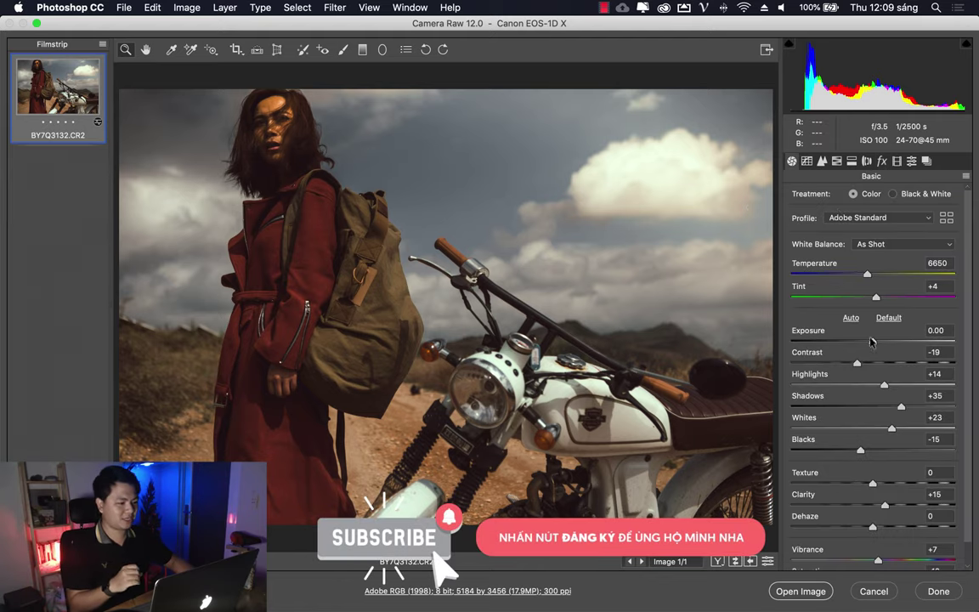
left_click_drag(873, 341, 877, 341)
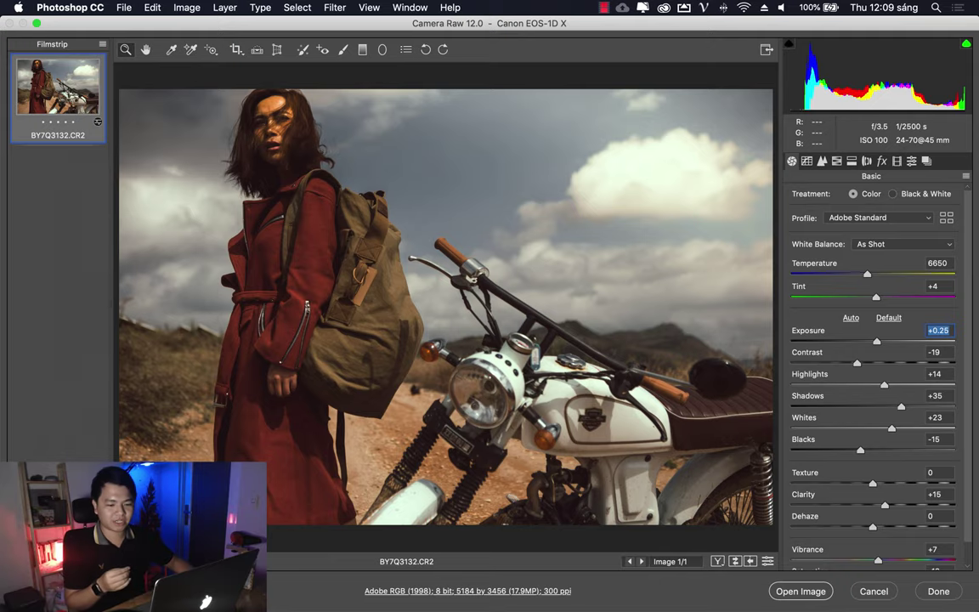
key("ctrl+s")
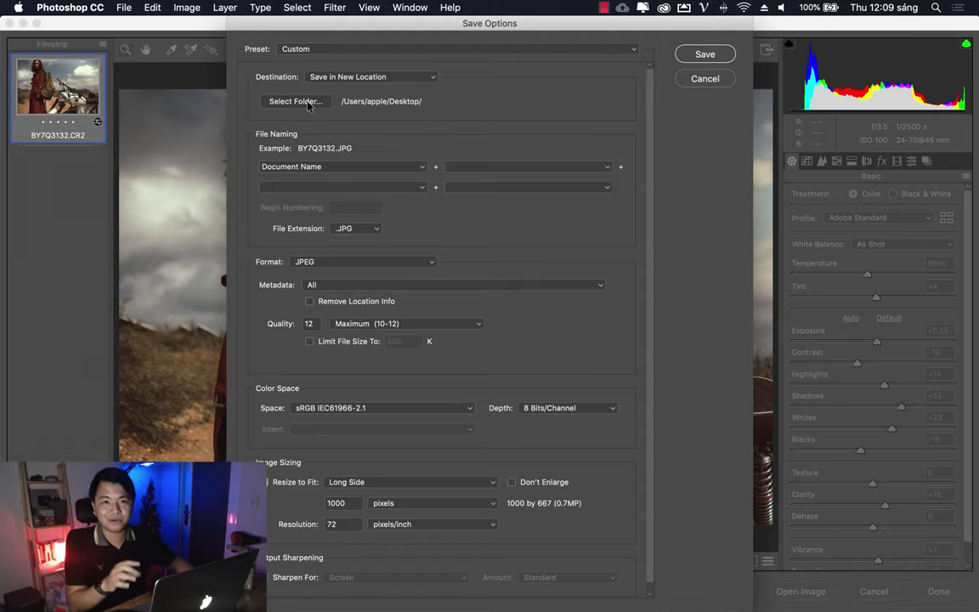
Keep the .JPG extension, untick Resize to Fit, and save the JPEG to the Desktop.
left_click(357, 228)
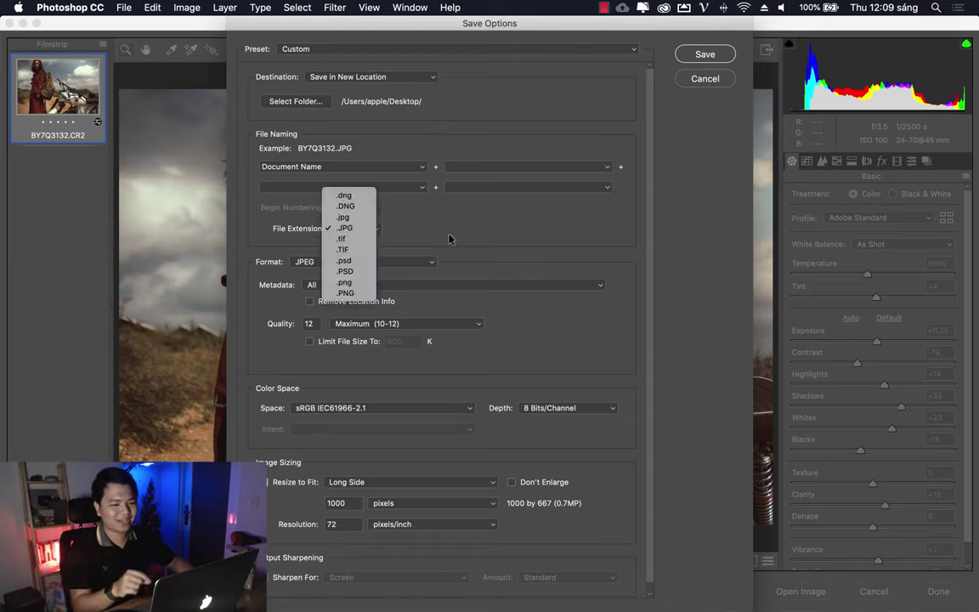
left_click(358, 228)
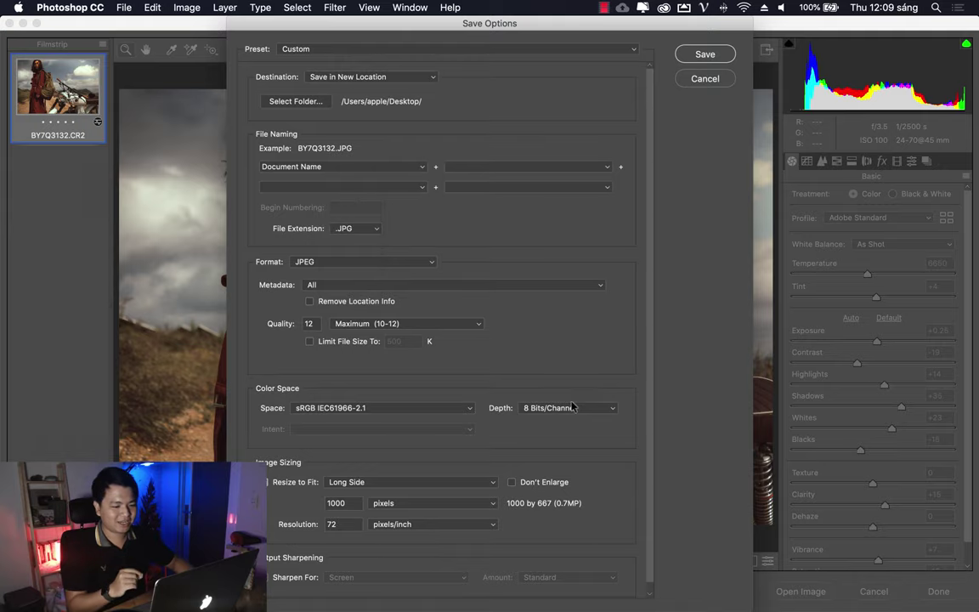
left_click(267, 482)
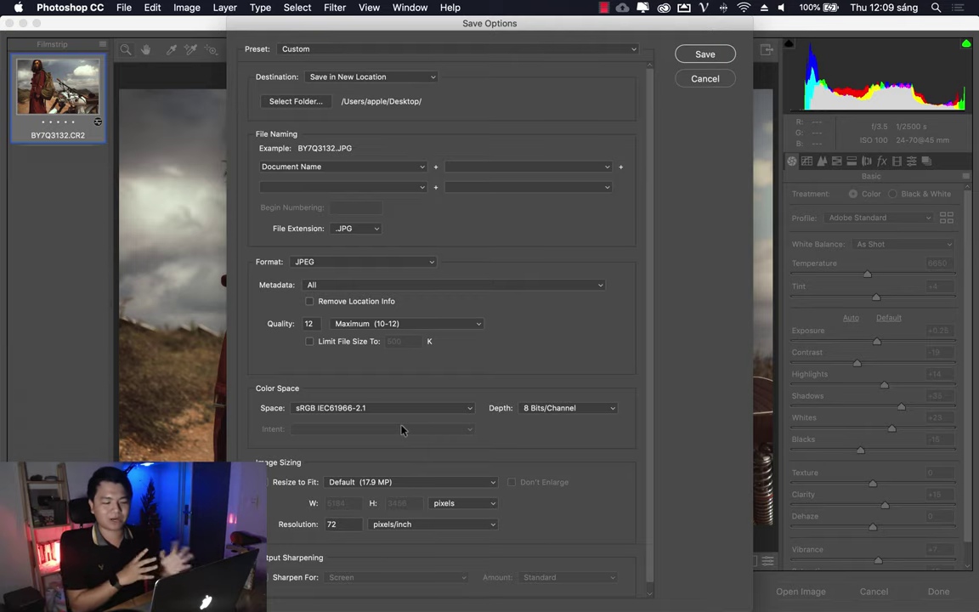
left_click(705, 54)
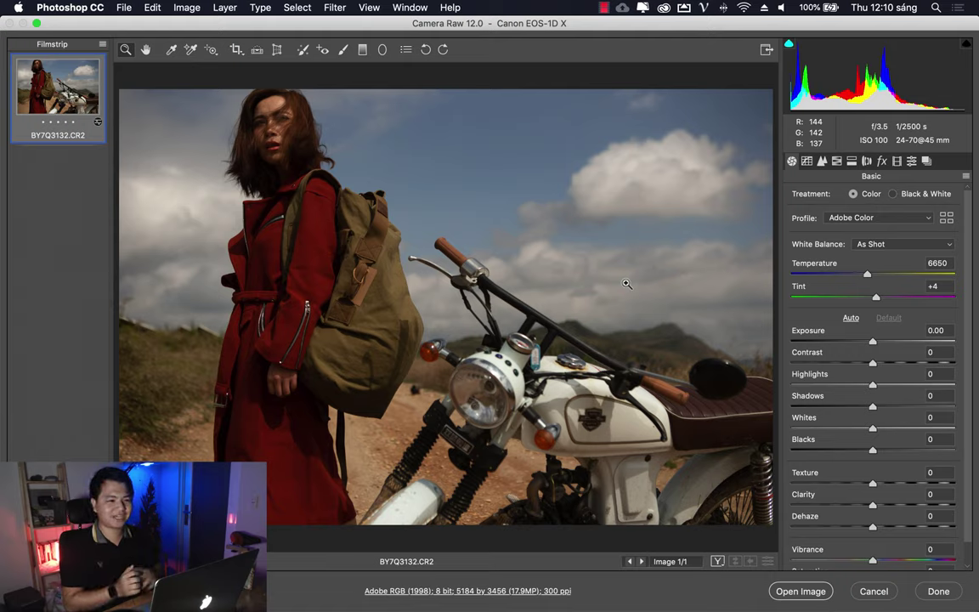
Apply the HPpts Film 05 preset after trying Film 07, then review the Basic tone values.
left_click(912, 161)
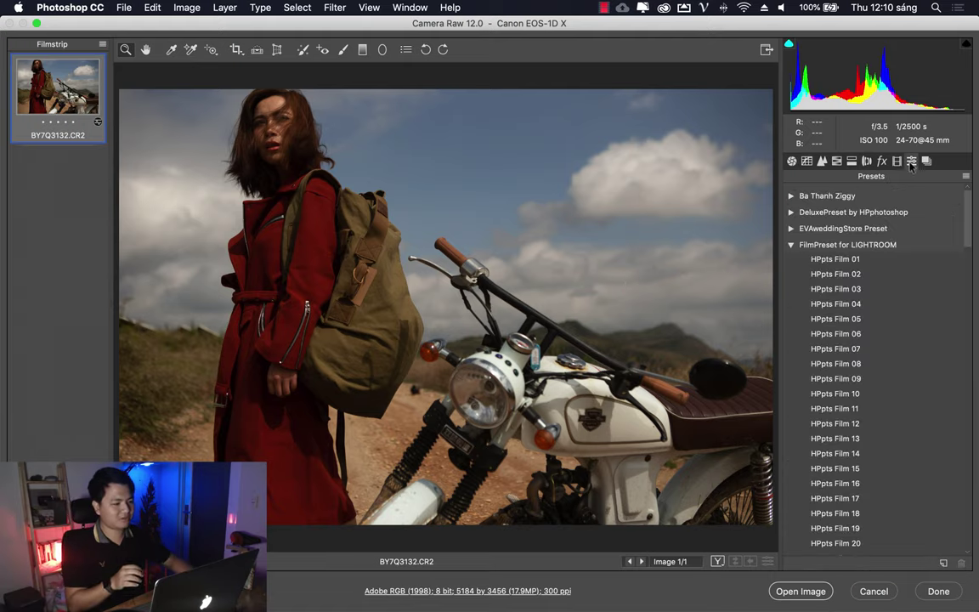
left_click(851, 350)
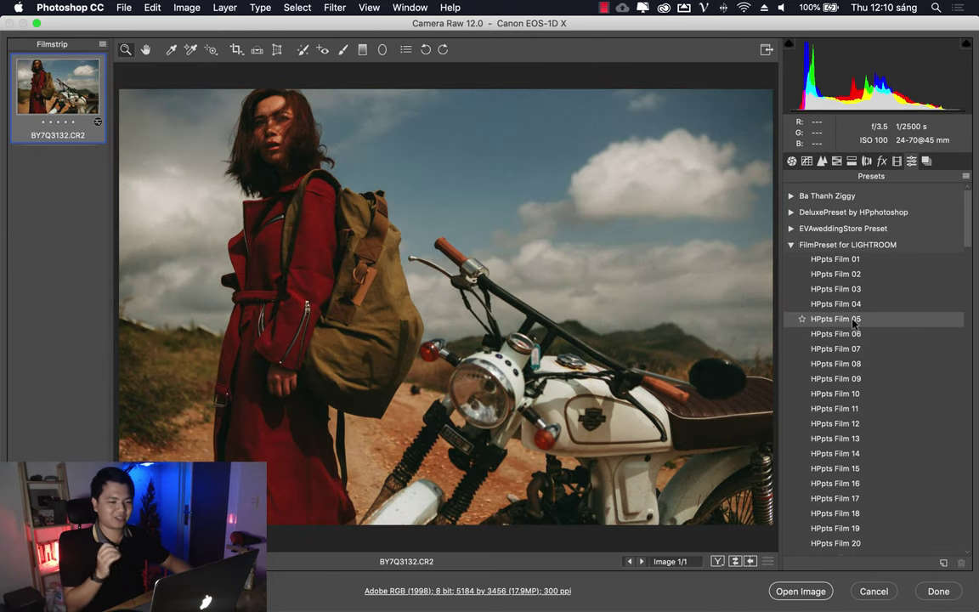
left_click(854, 321)
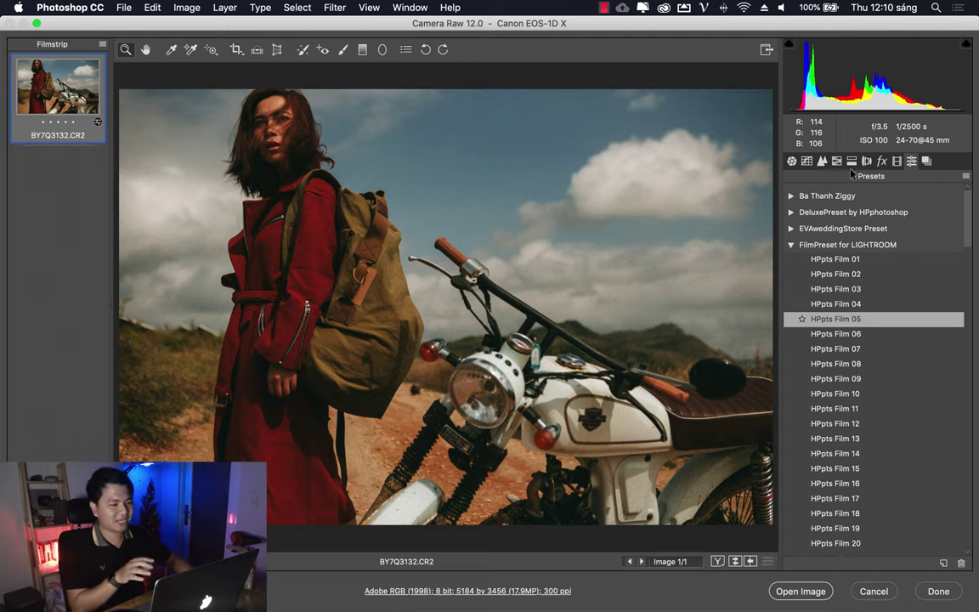
left_click(795, 162)
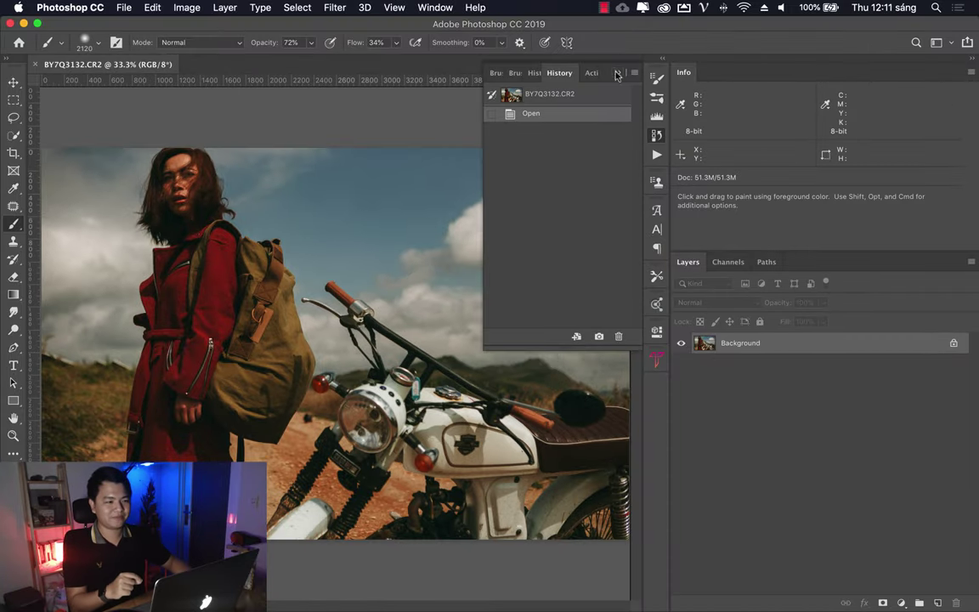
Collapse the floating History panel group and reopen the photo via Filter > Camera Raw Filter.
left_click(560, 72)
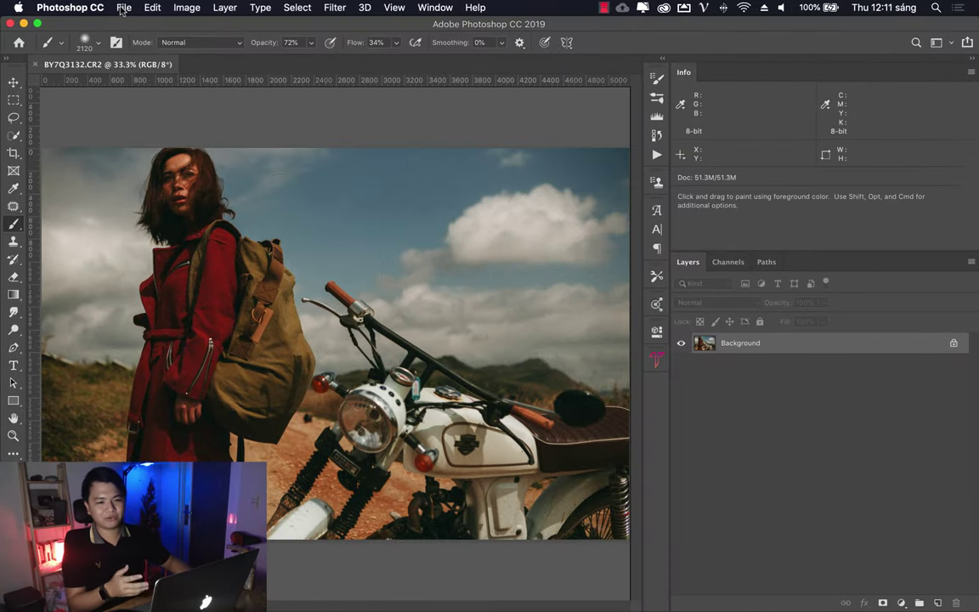
left_click(335, 7)
mouse_move(359, 311)
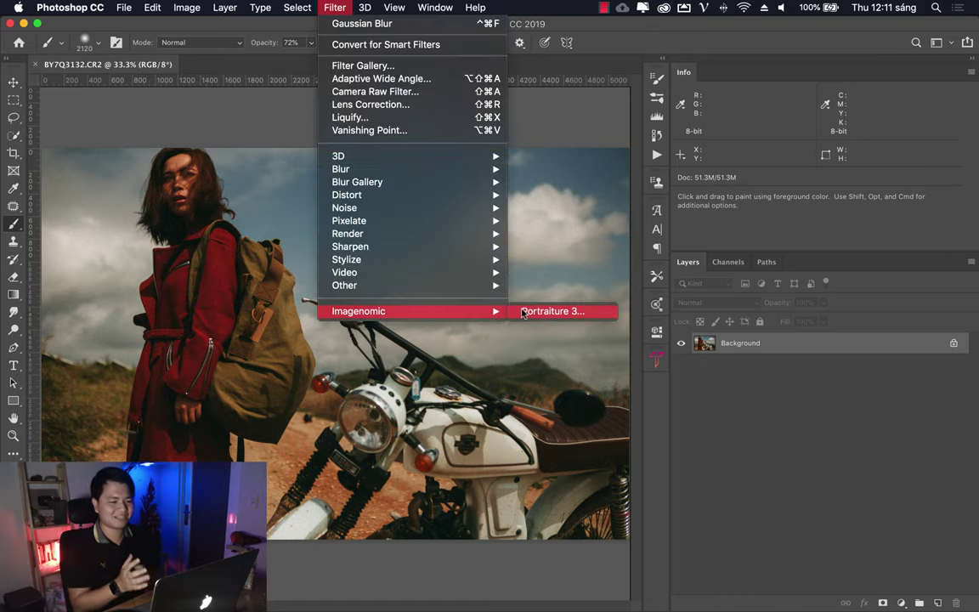
left_click(397, 92)
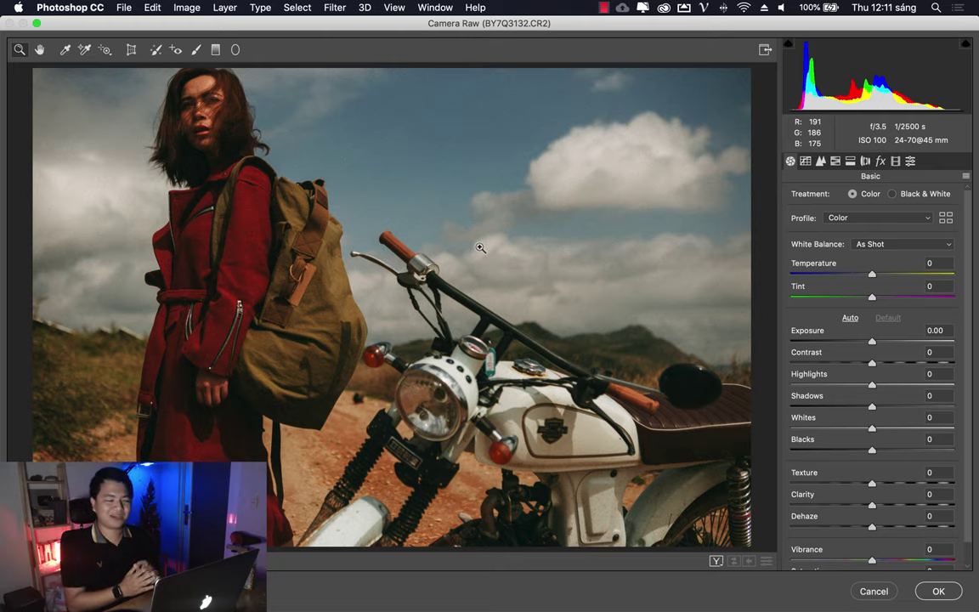
left_click(835, 163)
left_click(820, 161)
left_click(791, 161)
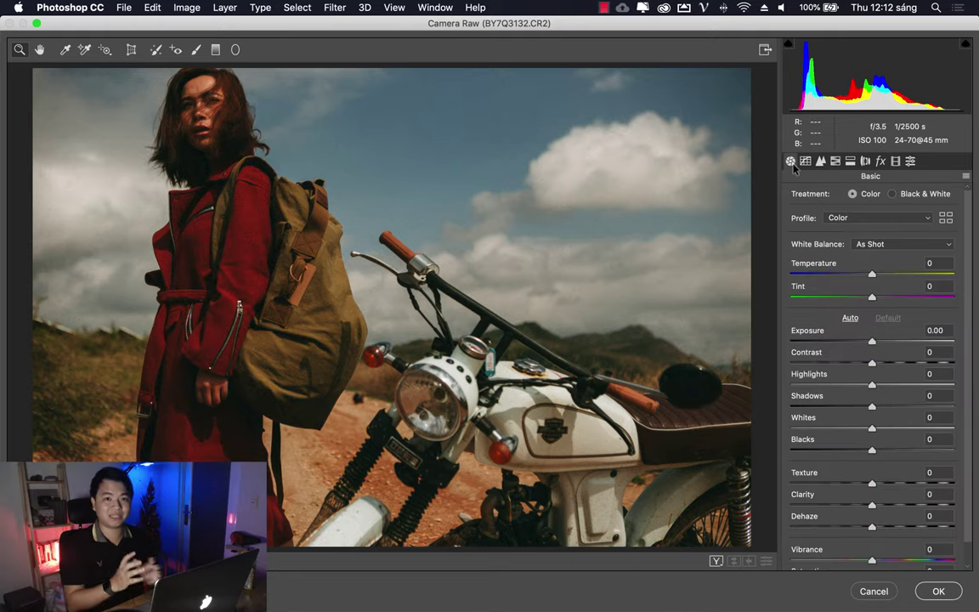